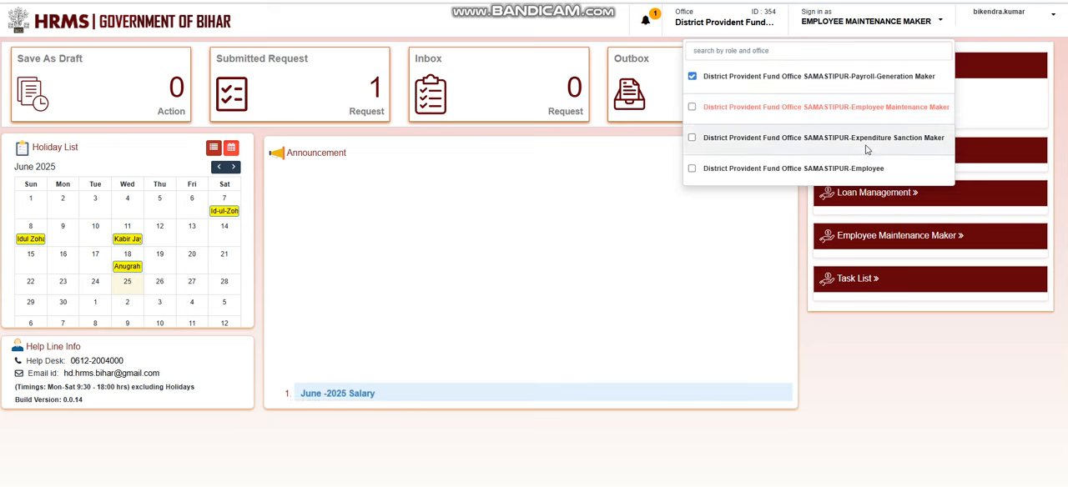
left_click(867, 146)
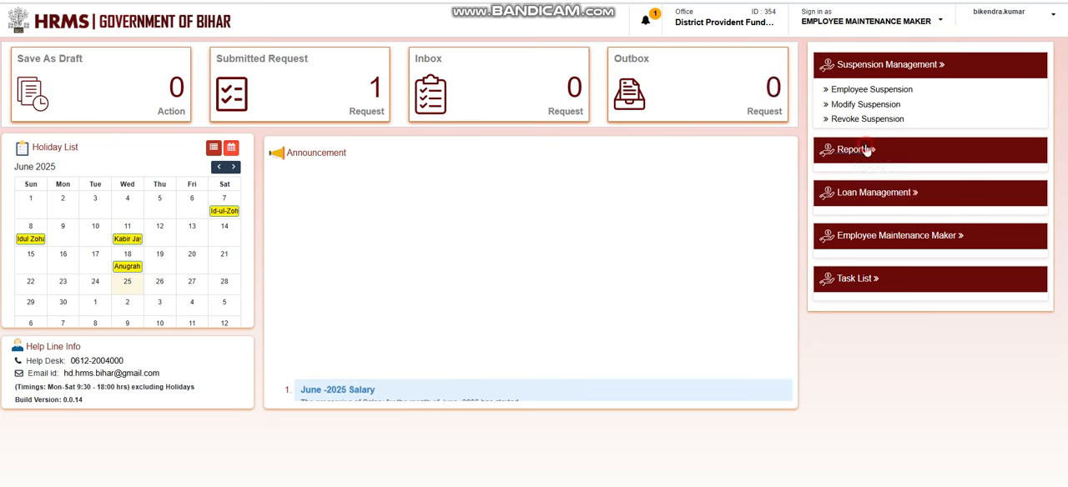
left_click(901, 64)
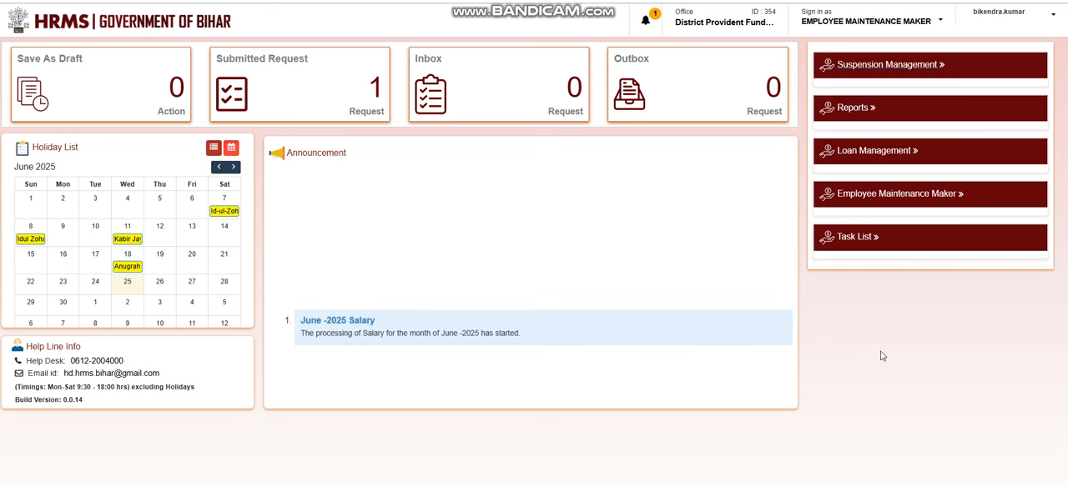
left_click(159, 20)
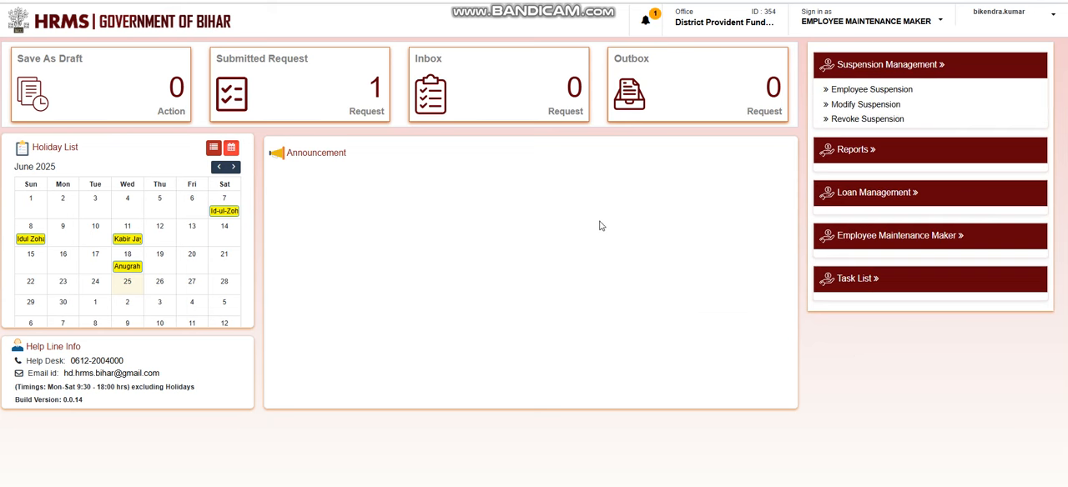
left_click(895, 68)
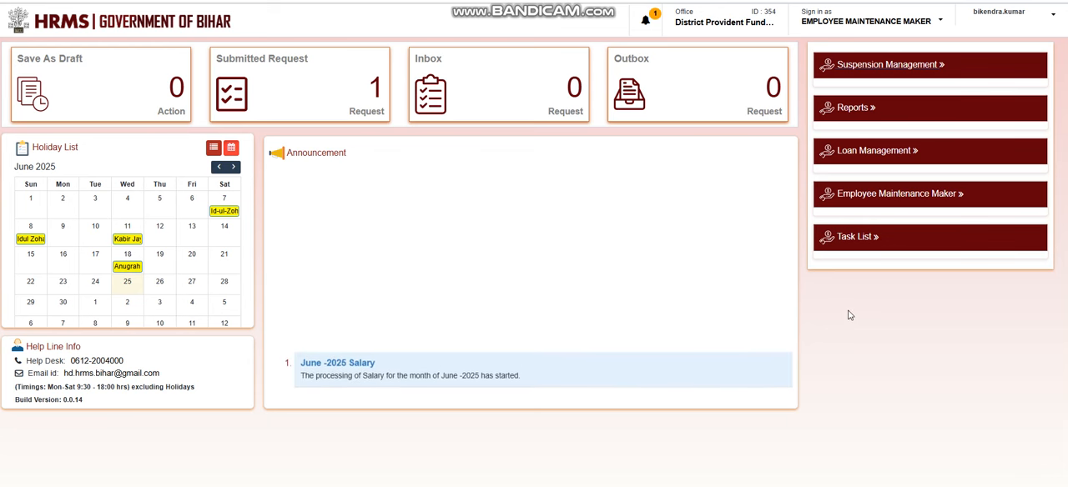
left_click(186, 23)
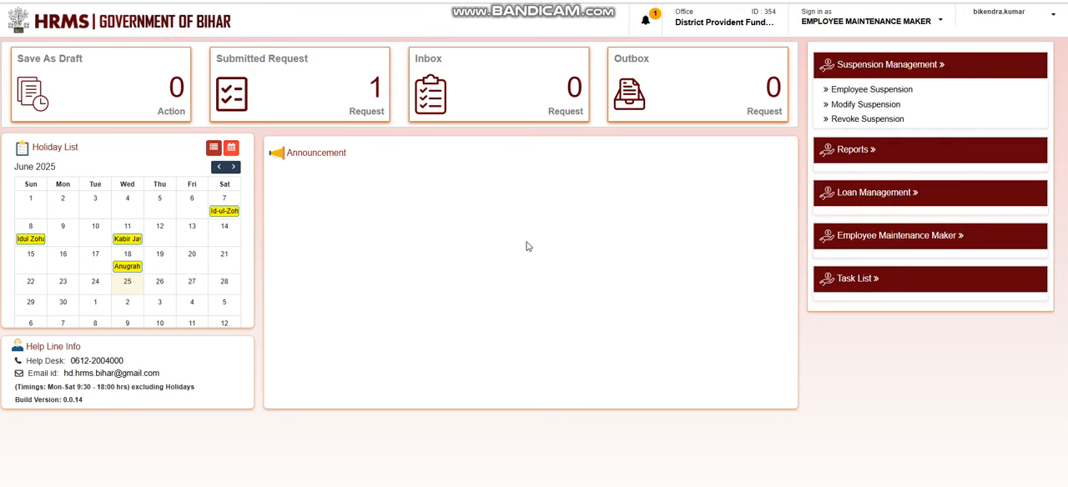
left_click(869, 64)
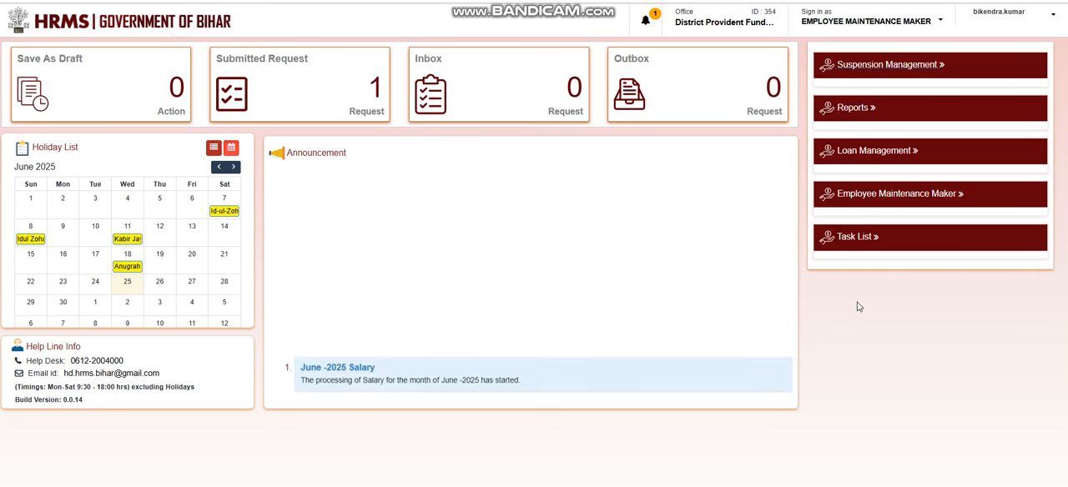
left_click(134, 20)
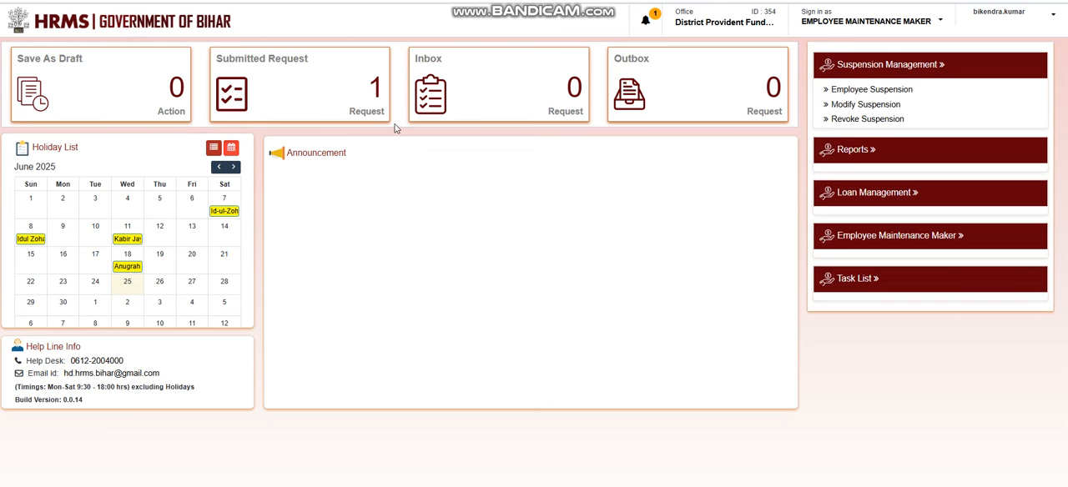
left_click(833, 65)
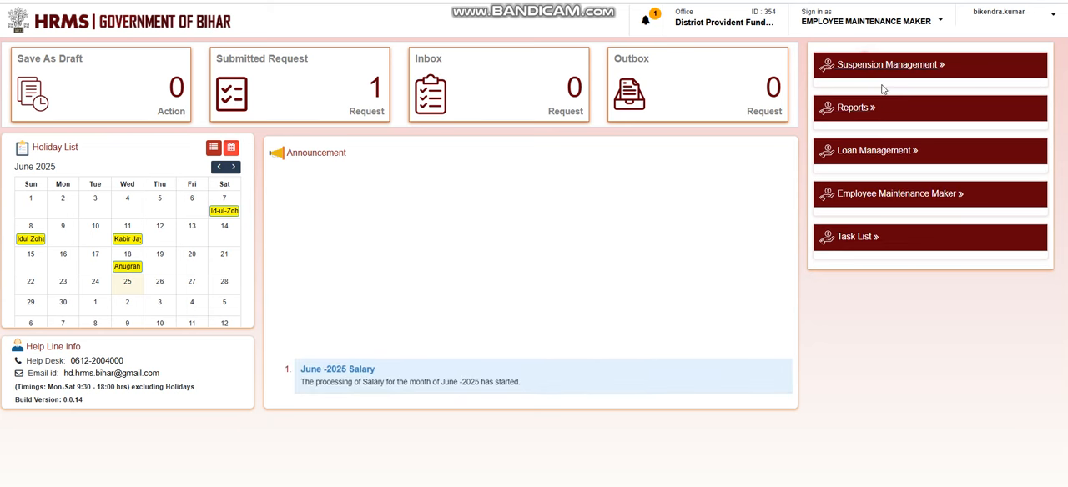
Switch the sign-in role to Payroll-Generation Maker for District Provident Fund Office SAMASTIPUR and return to the home dashboard.
left_click(911, 23)
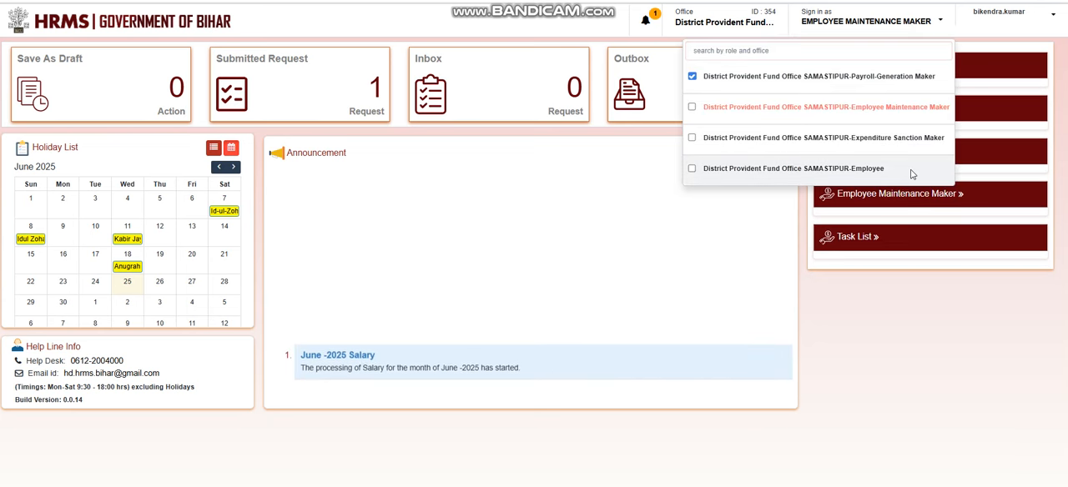
left_click(895, 78)
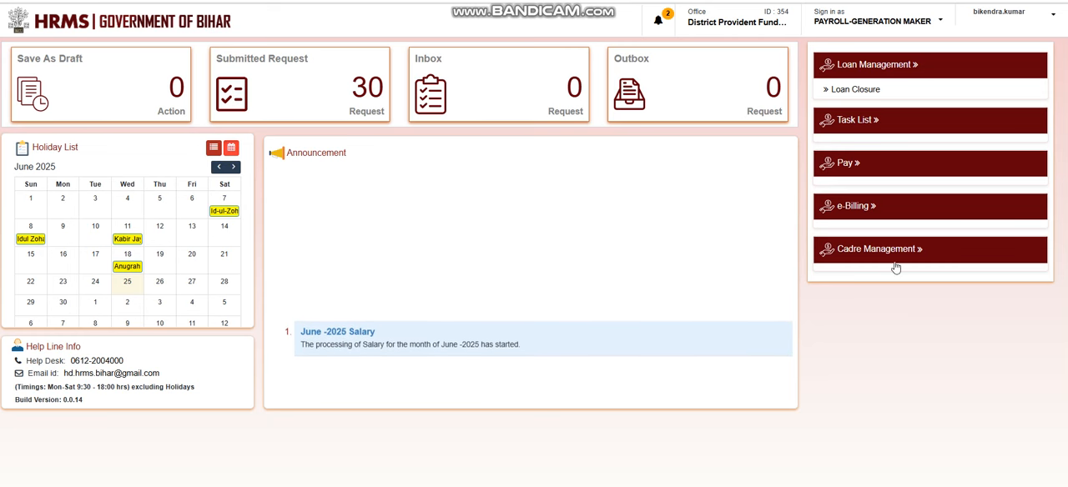
left_click(187, 28)
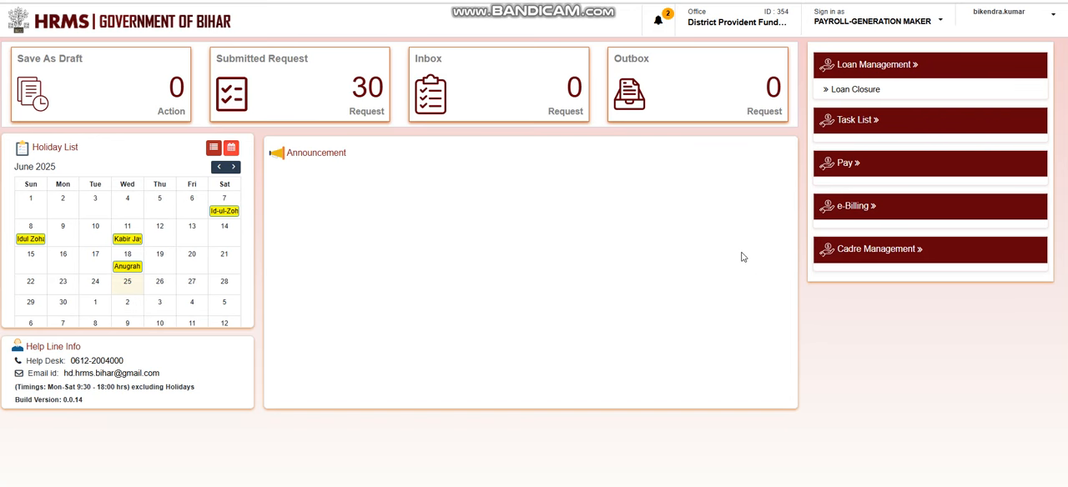
left_click(877, 253)
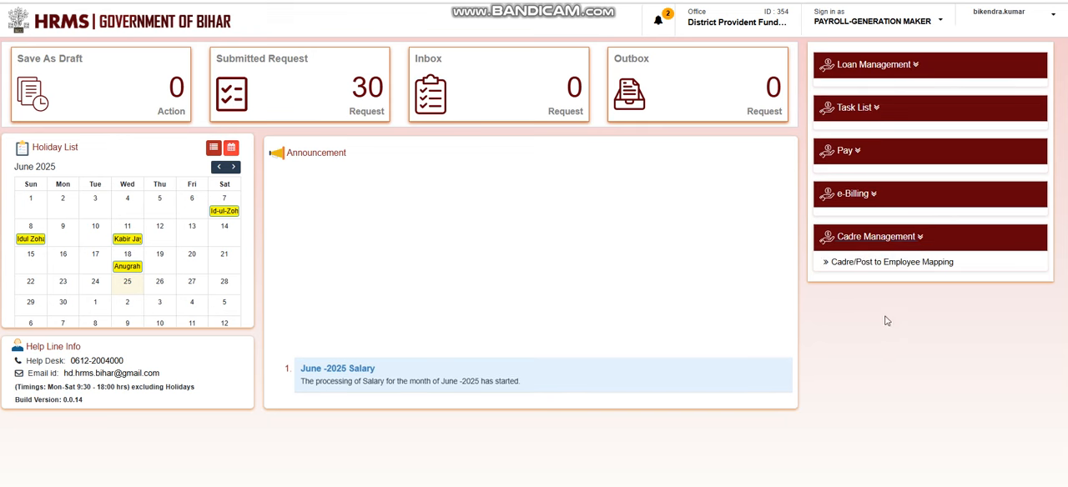
left_click(889, 263)
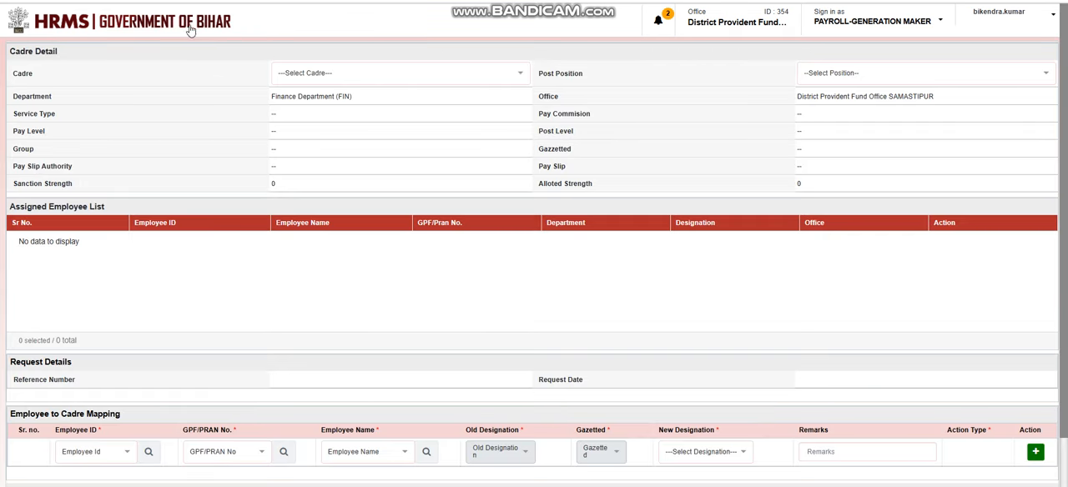
left_click(161, 20)
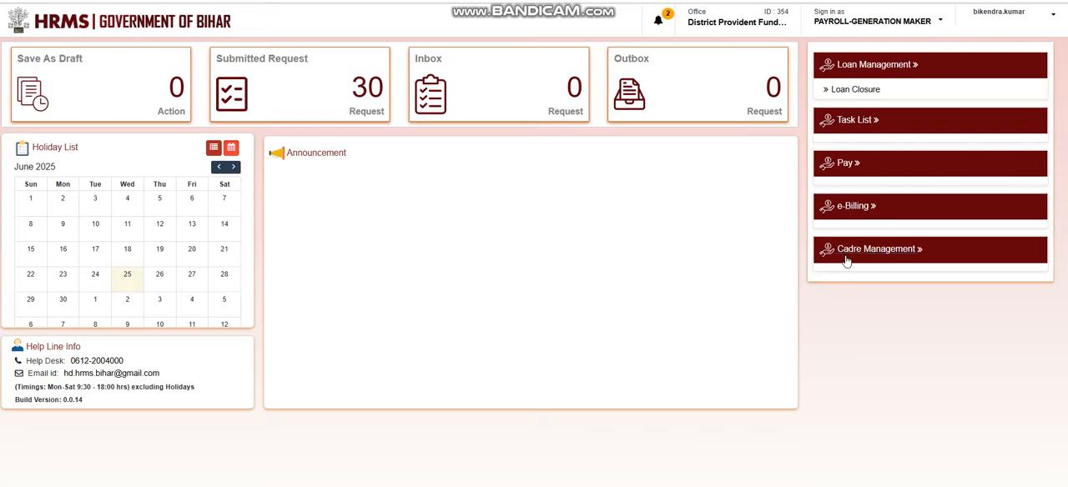
left_click(870, 249)
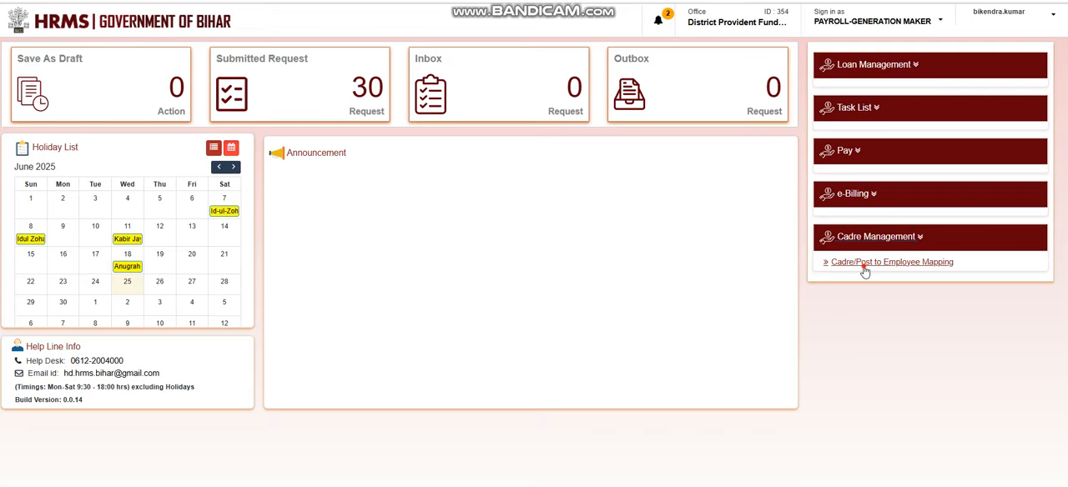
left_click(865, 264)
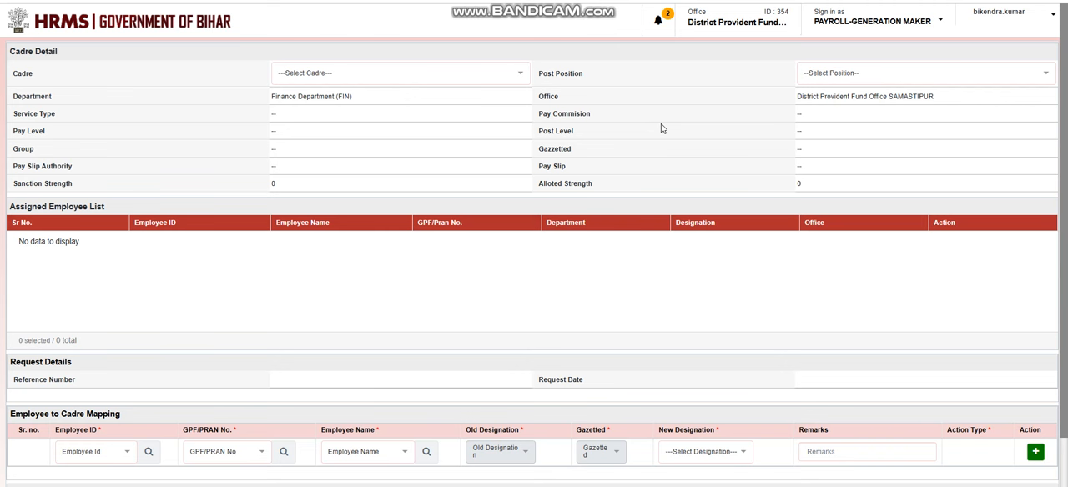
left_click(493, 72)
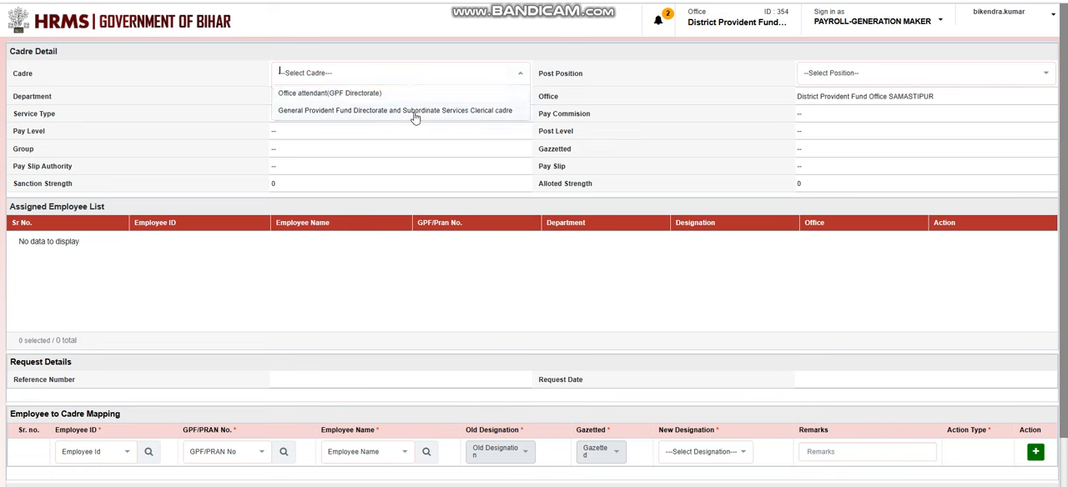
left_click(413, 110)
left_click(506, 73)
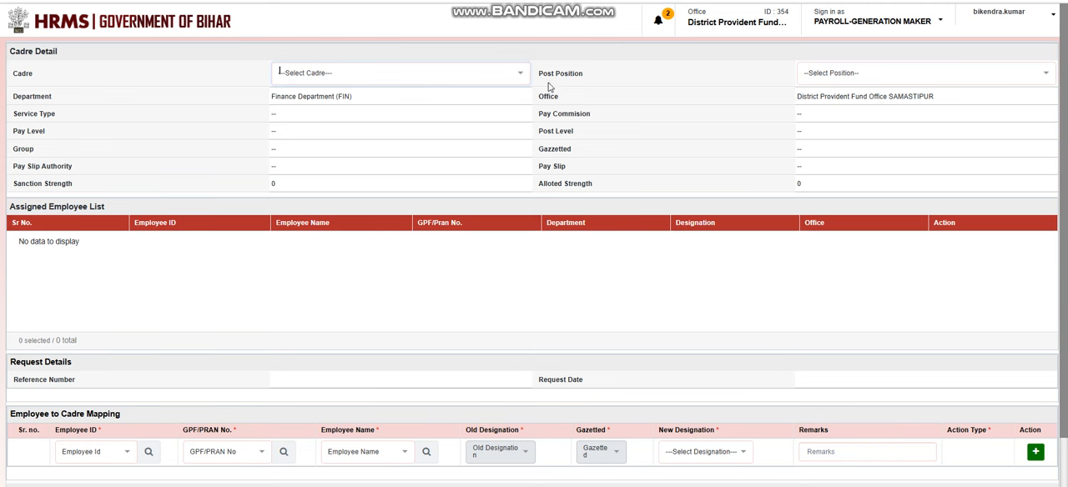
left_click(206, 25)
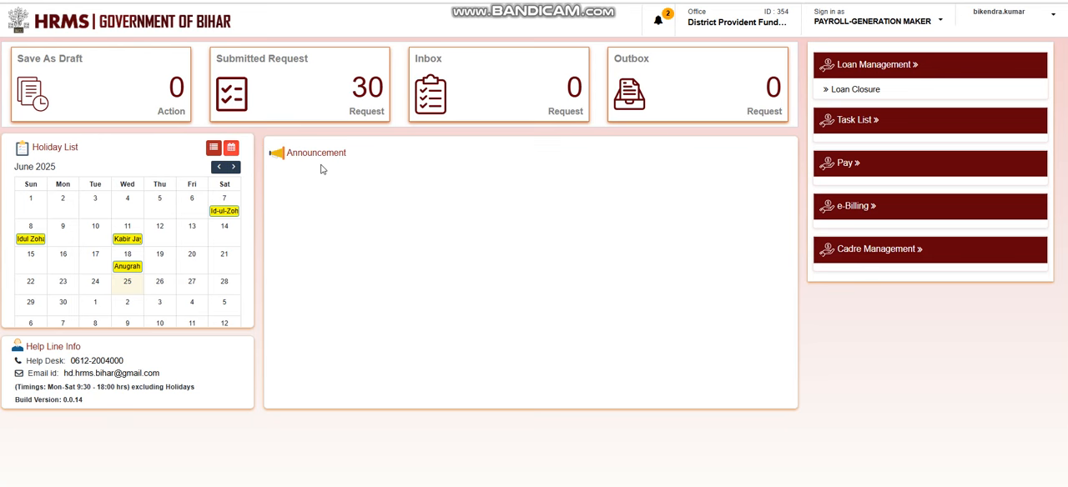
Open the Cadre/Post to Employee Mapping form of Cadre Management.
left_click(860, 250)
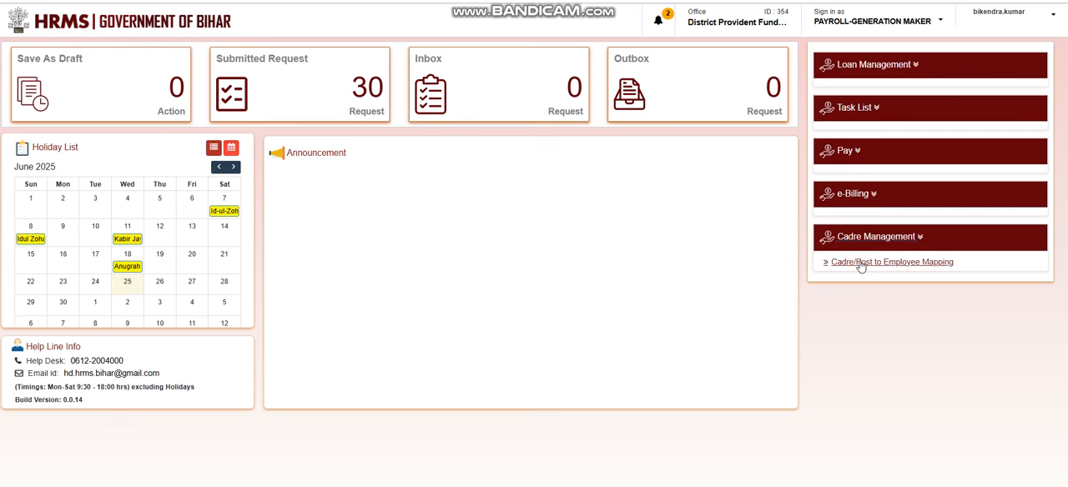
left_click(859, 262)
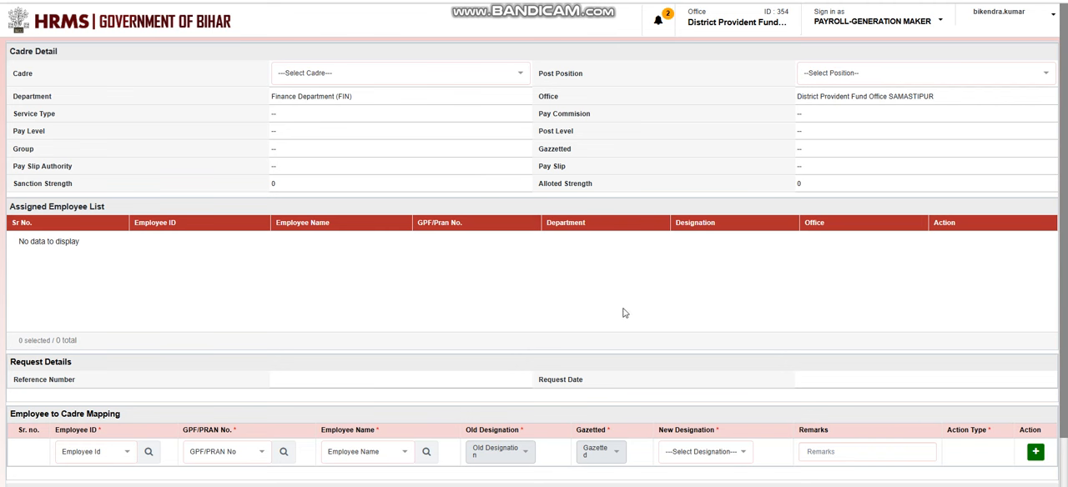
Examine which cadres are offered for the office in the Cadre Detail section.
left_click(480, 80)
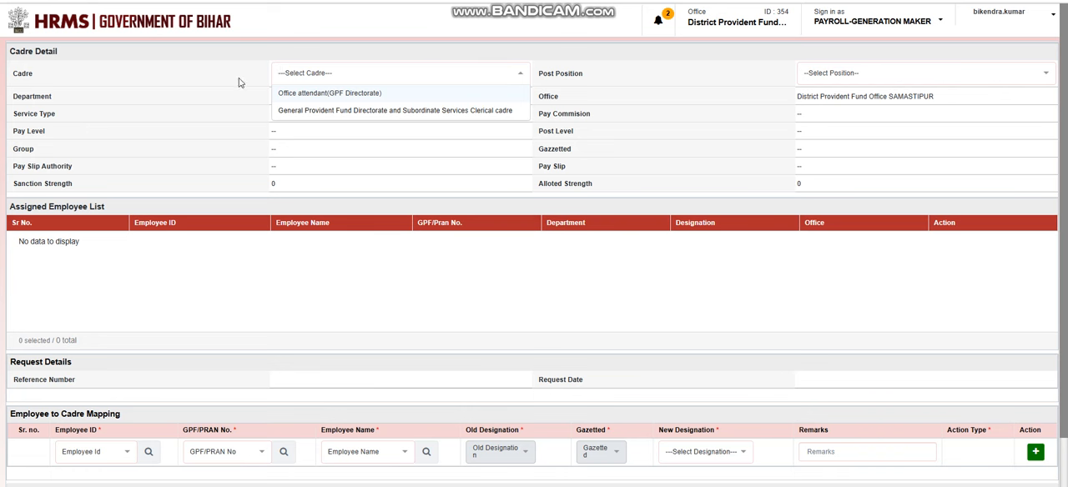
left_click(47, 80)
left_click(372, 77)
left_click(639, 107)
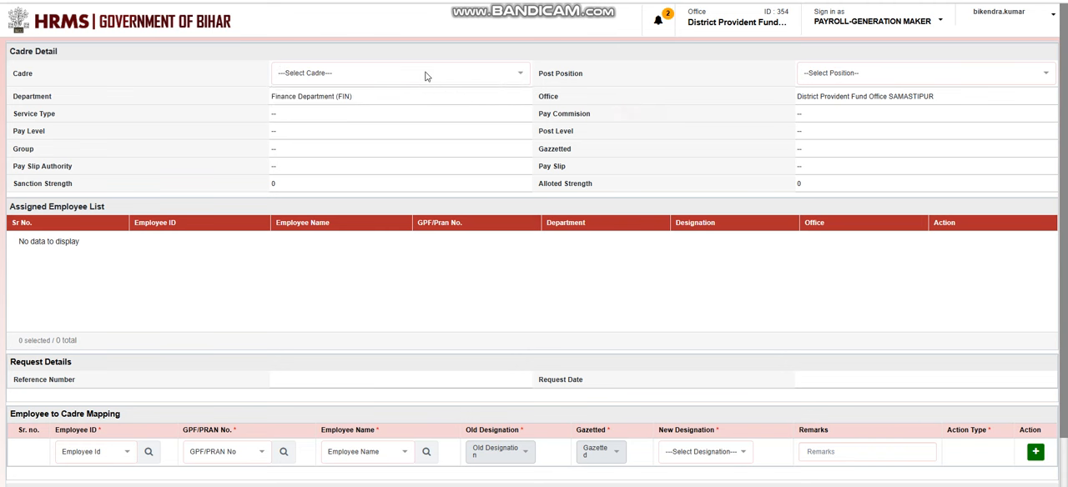
left_click(425, 76)
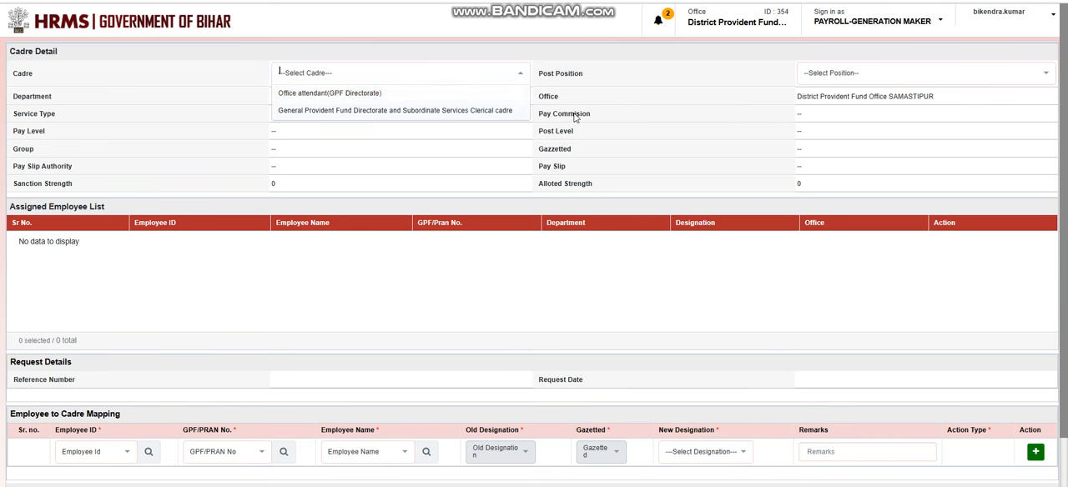
left_click(672, 117)
left_click(404, 74)
left_click(673, 130)
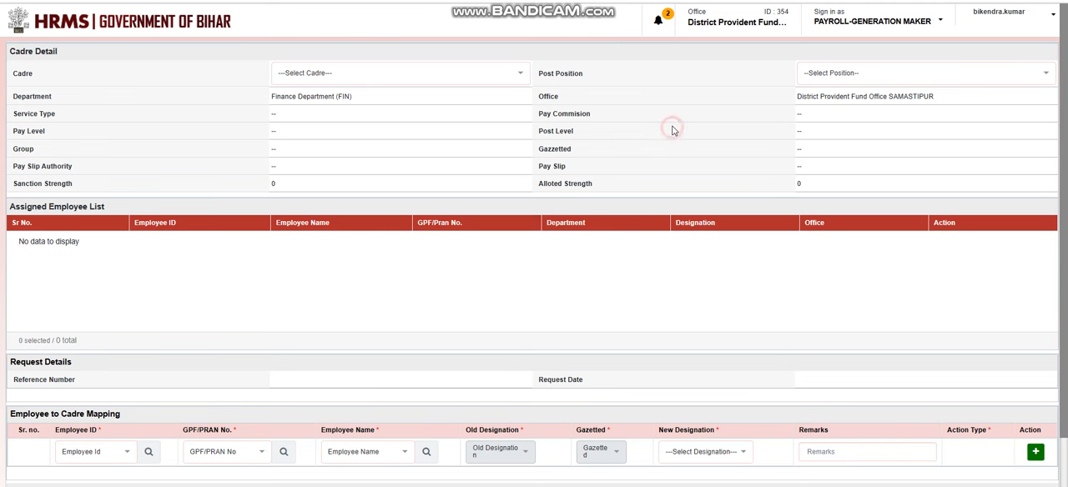
left_click(480, 78)
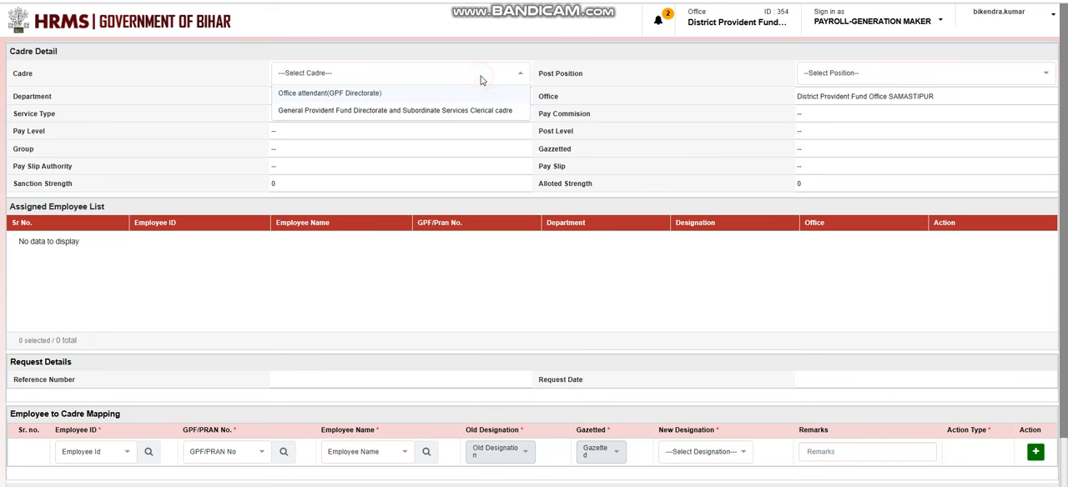
left_click(648, 108)
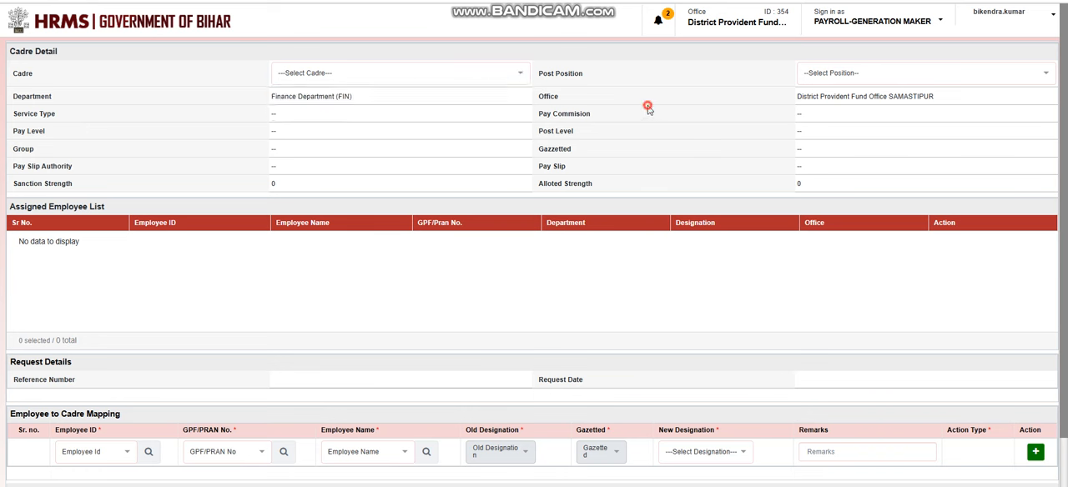
left_click(460, 75)
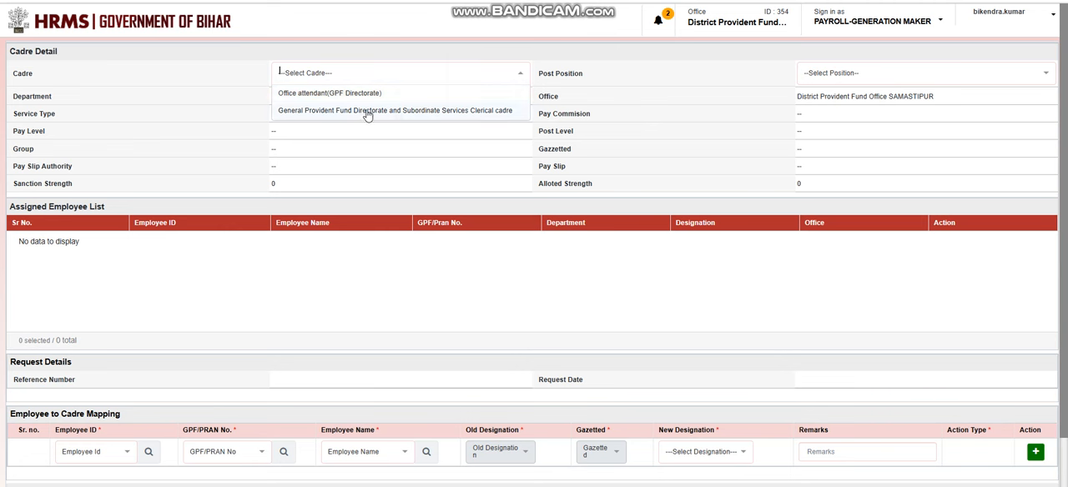
left_click(644, 113)
Set the cadre to Office attendant(GPF Directorate) and the post position to Office Attendant.
left_click(430, 75)
left_click(351, 96)
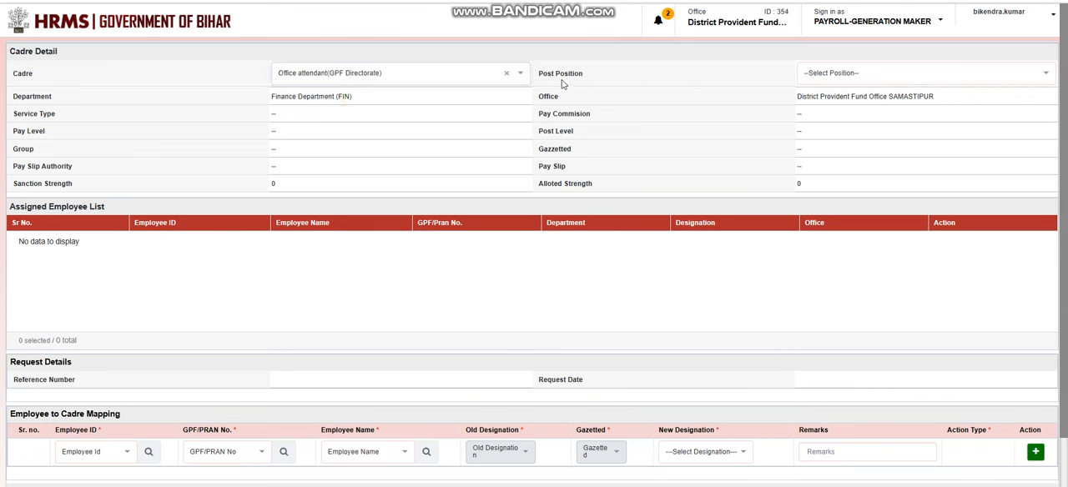
left_click(848, 75)
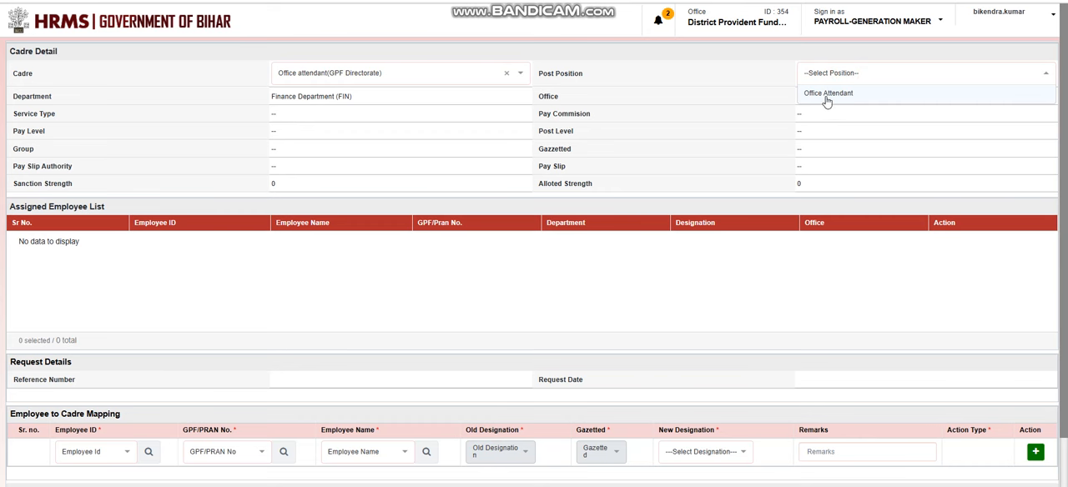
left_click(833, 95)
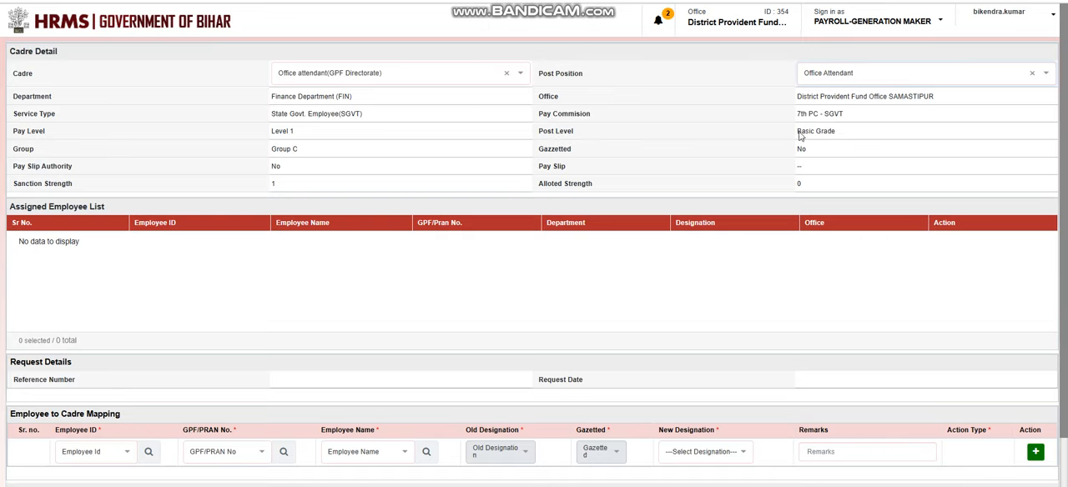
Check which employee names are offered in the Employee to Cadre Mapping section against the post's details.
scroll(661, 238, "down", 1)
left_click(386, 365)
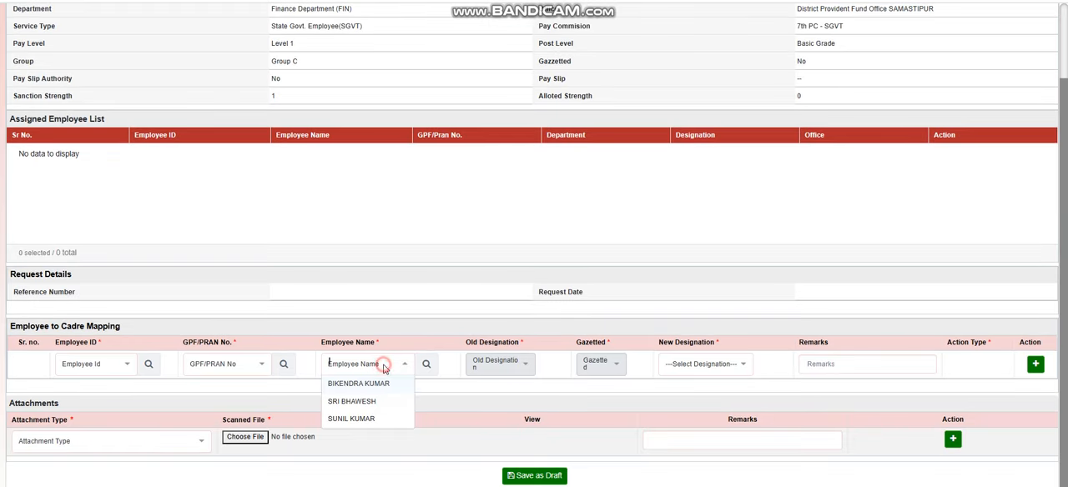
scroll(484, 307, "up", 1)
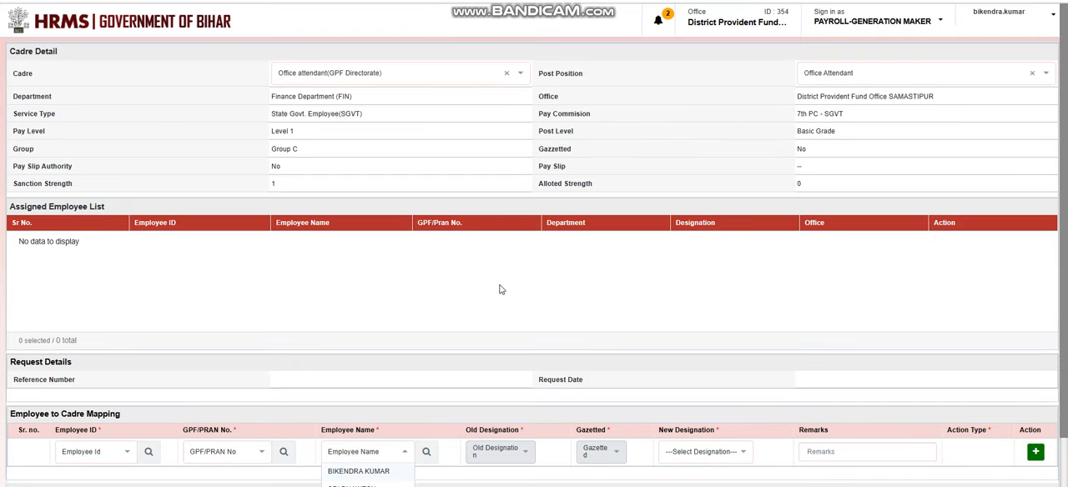
scroll(365, 478, "down", 1)
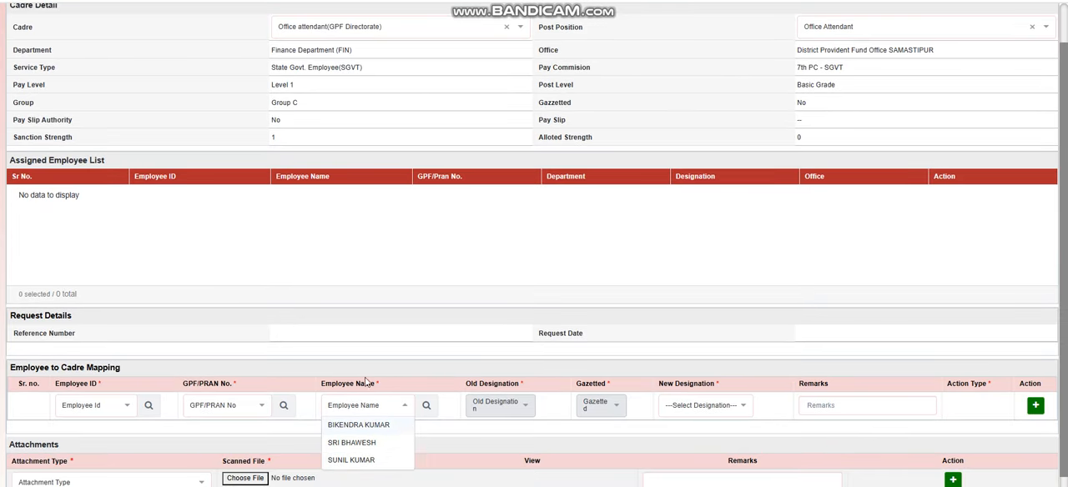
left_click(505, 264)
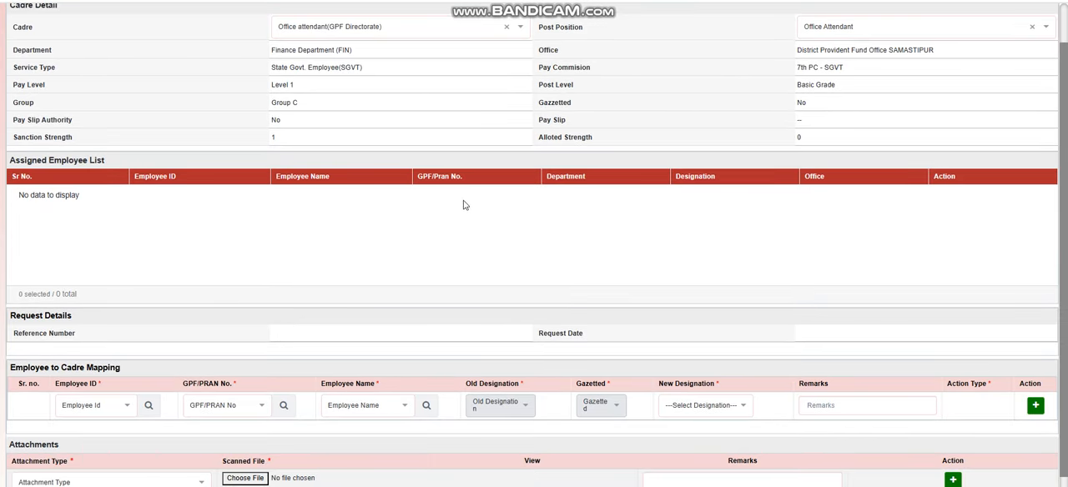
Set the cadre to General Provident Fund Directorate and Subordinate Services Clerical cadre and the post position to Lower Division Clerk.
scroll(465, 205, "up", 1)
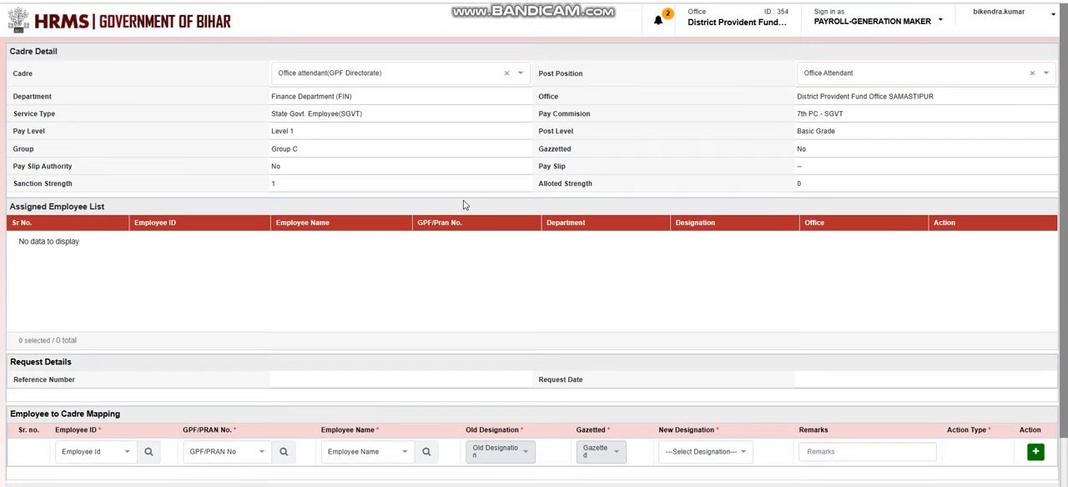
left_click(460, 75)
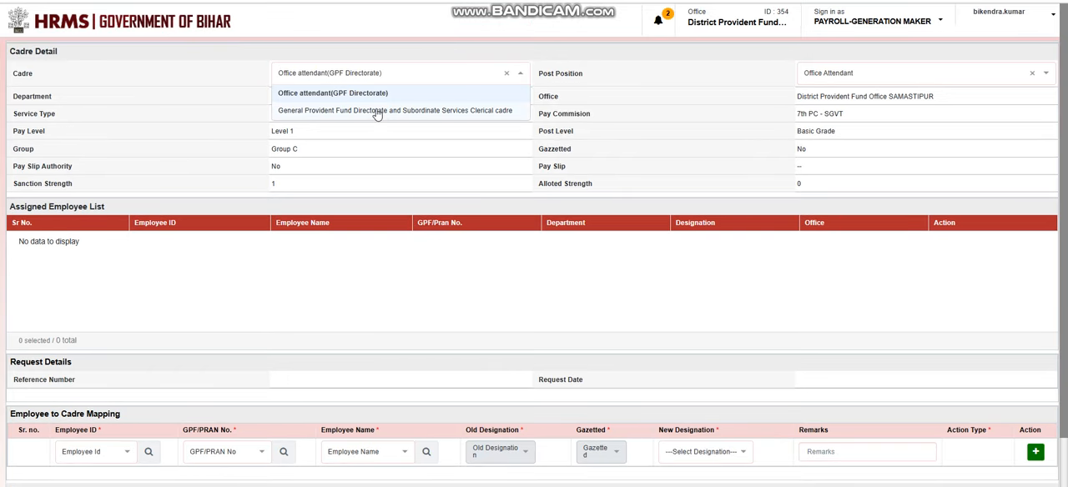
left_click(306, 114)
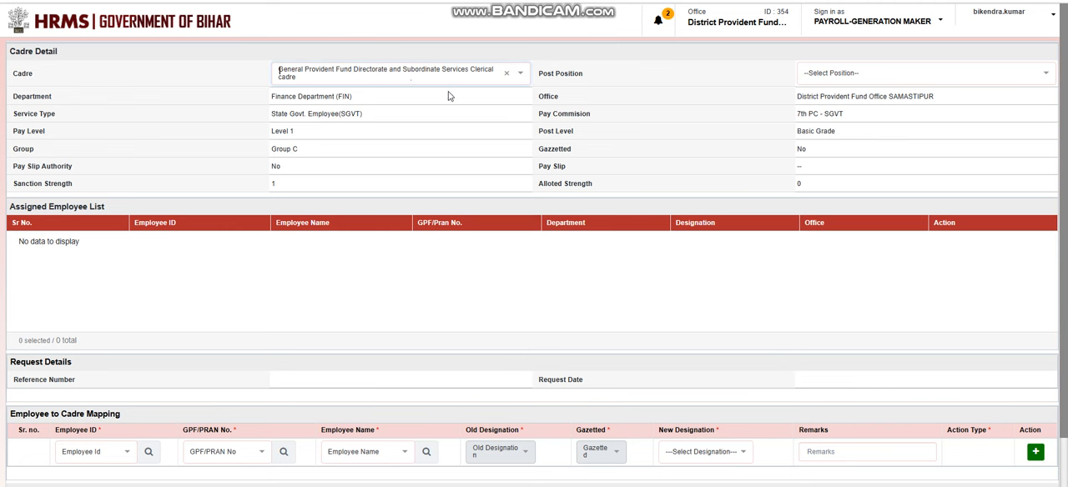
left_click(879, 73)
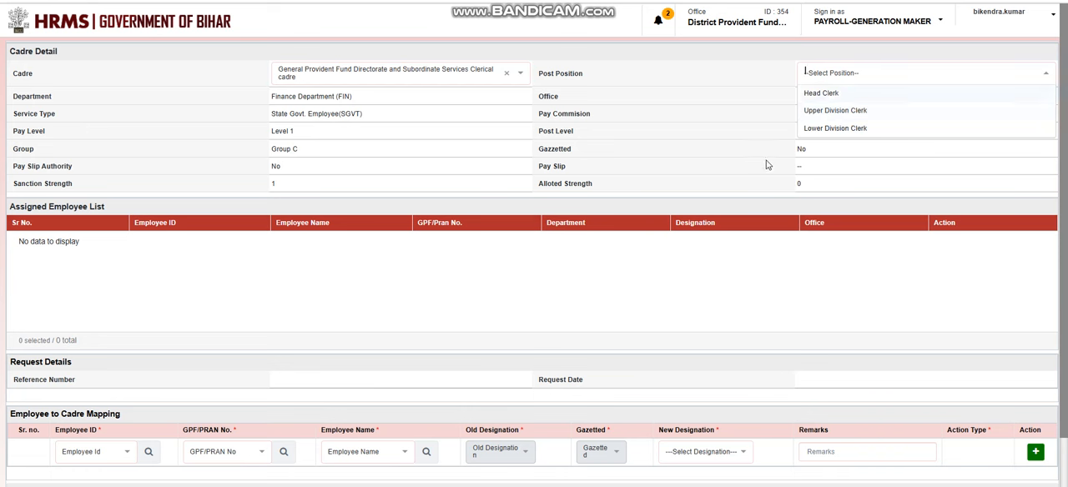
left_click(822, 129)
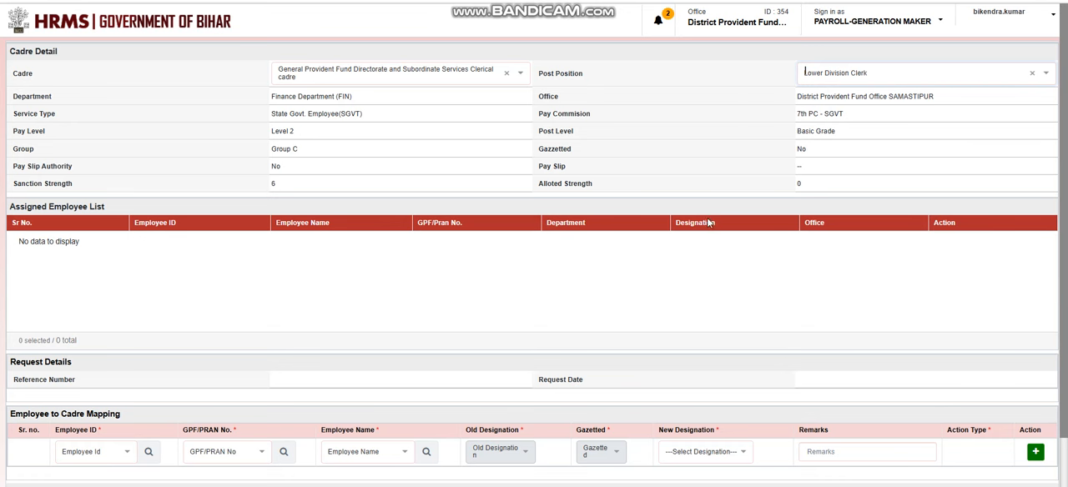
Examine which employee names are offered for mapping against the Lower Division Clerk post's cadre details.
scroll(617, 227, "down", 1)
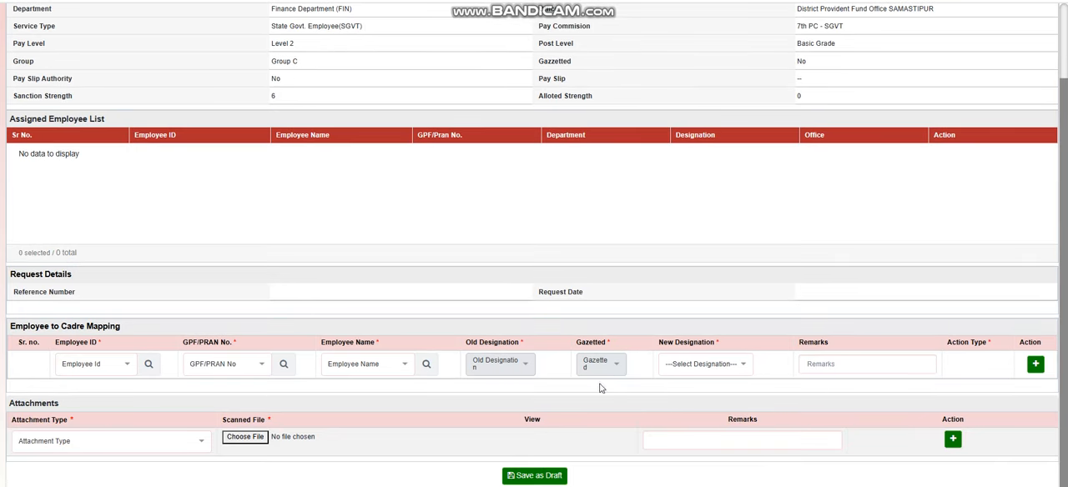
left_click(383, 367)
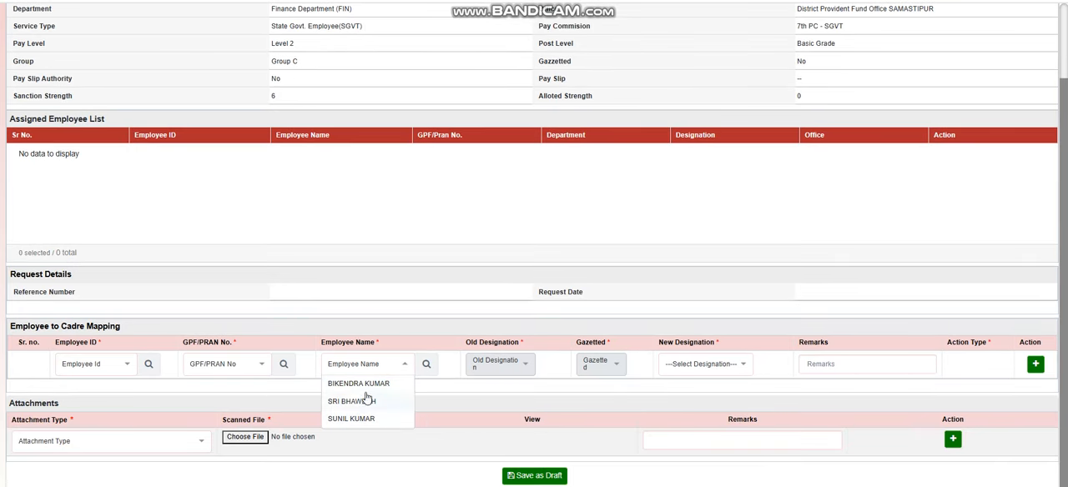
left_click(421, 282)
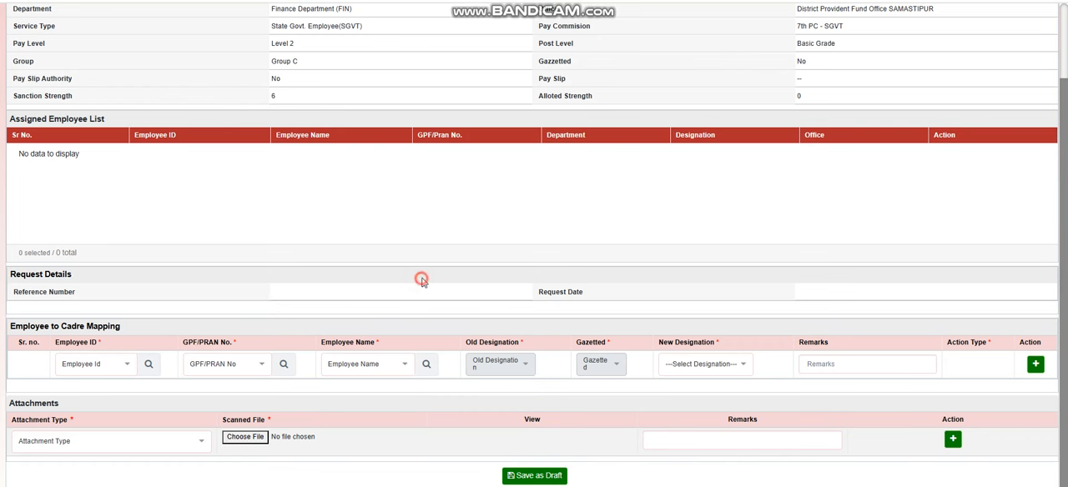
scroll(685, 233, "up", 2)
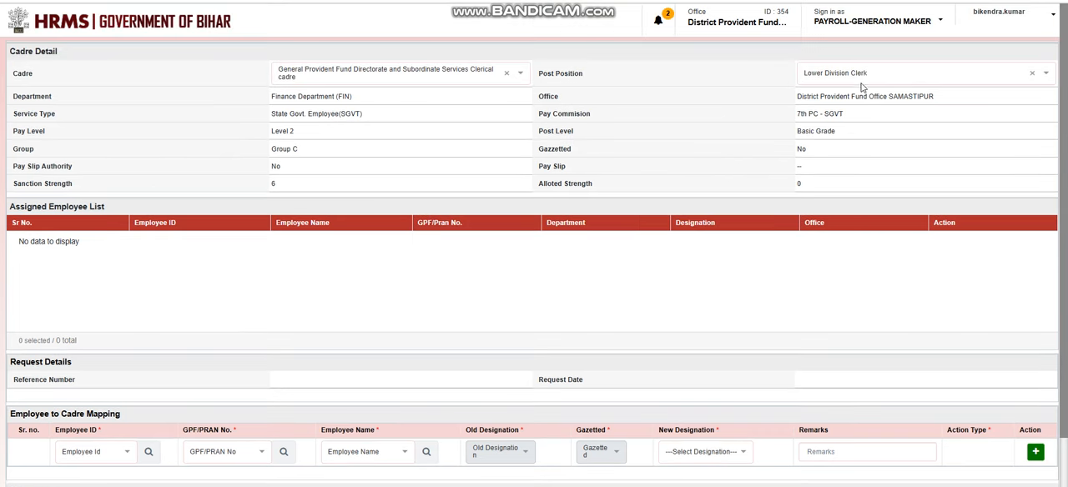
scroll(564, 224, "down", 2)
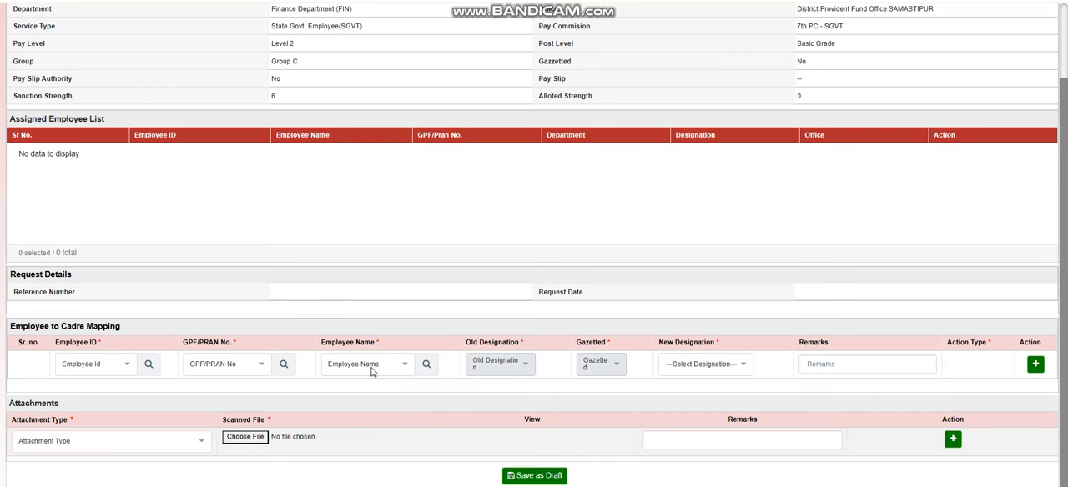
scroll(353, 98, "up", 2)
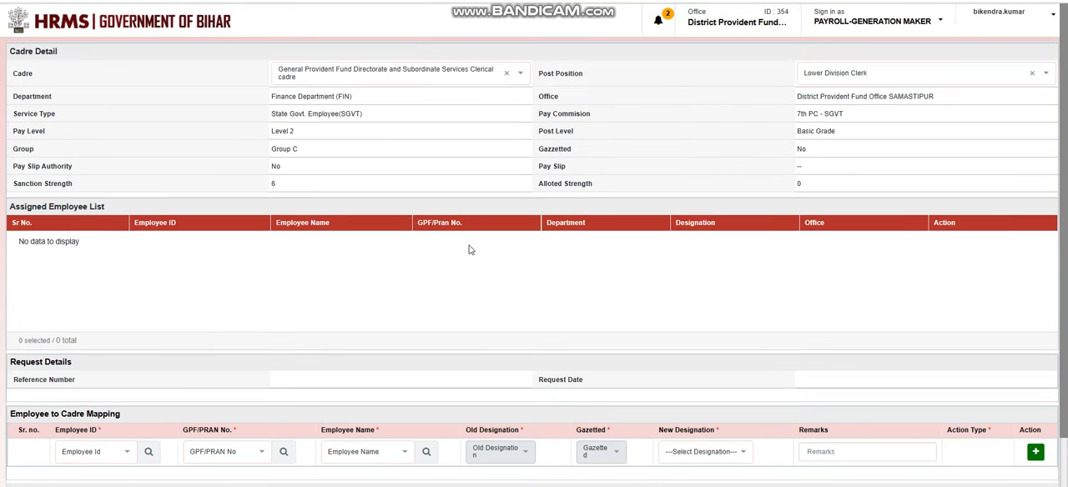
scroll(456, 289, "down", 2)
left_click(394, 365)
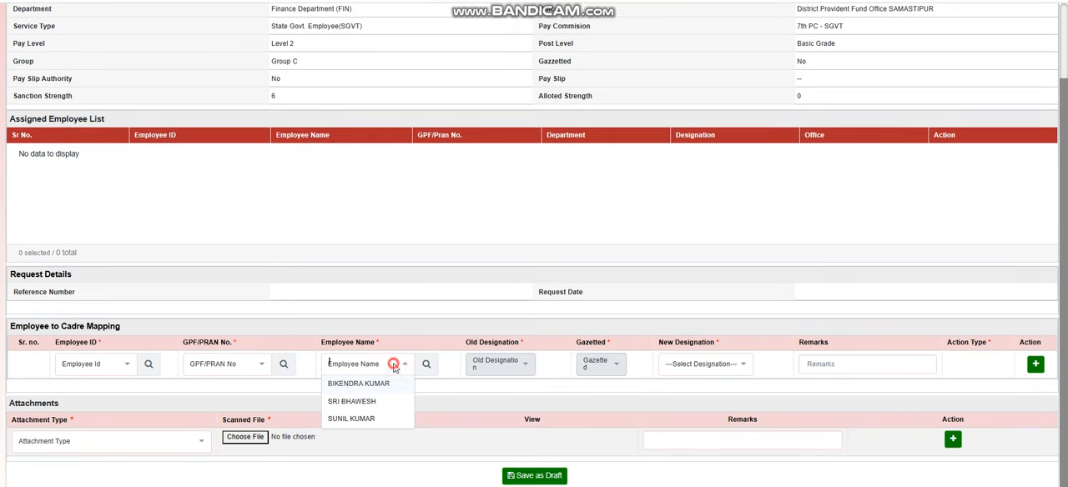
left_click(455, 409)
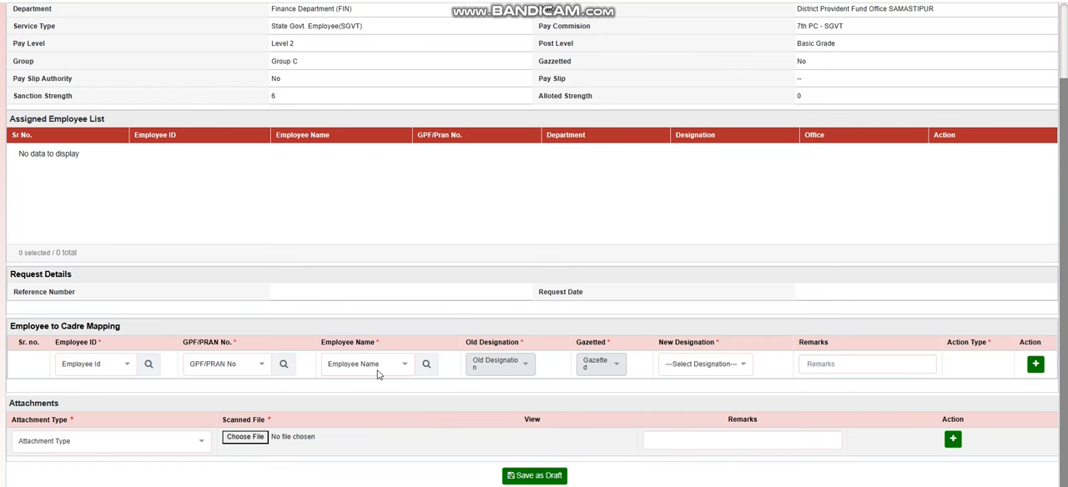
left_click(373, 363)
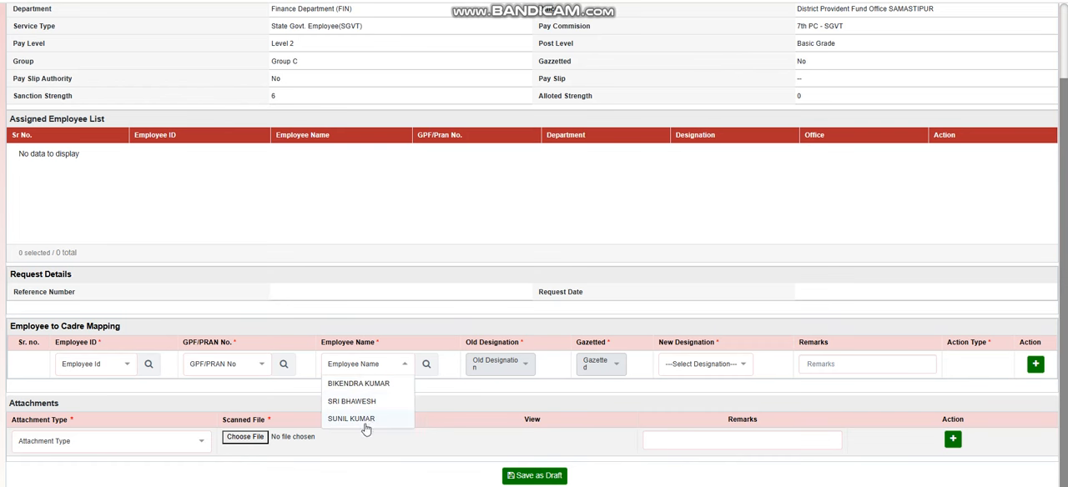
left_click(449, 403)
scroll(432, 320, "up", 1)
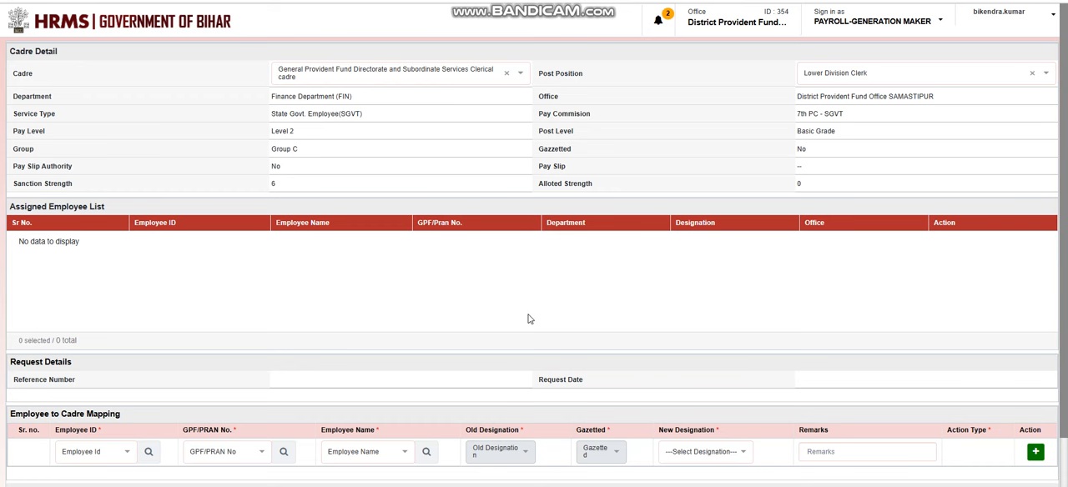
scroll(500, 350, "down", 2)
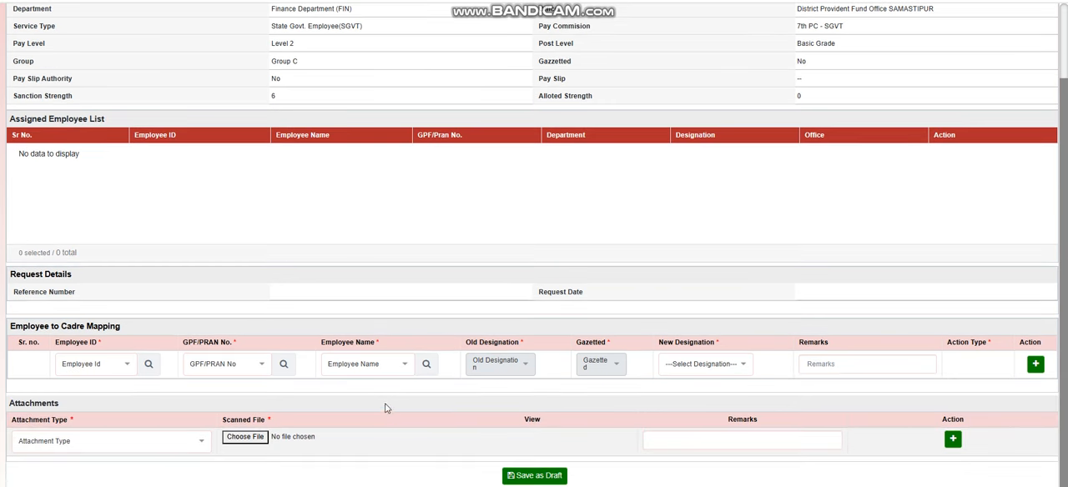
left_click(372, 367)
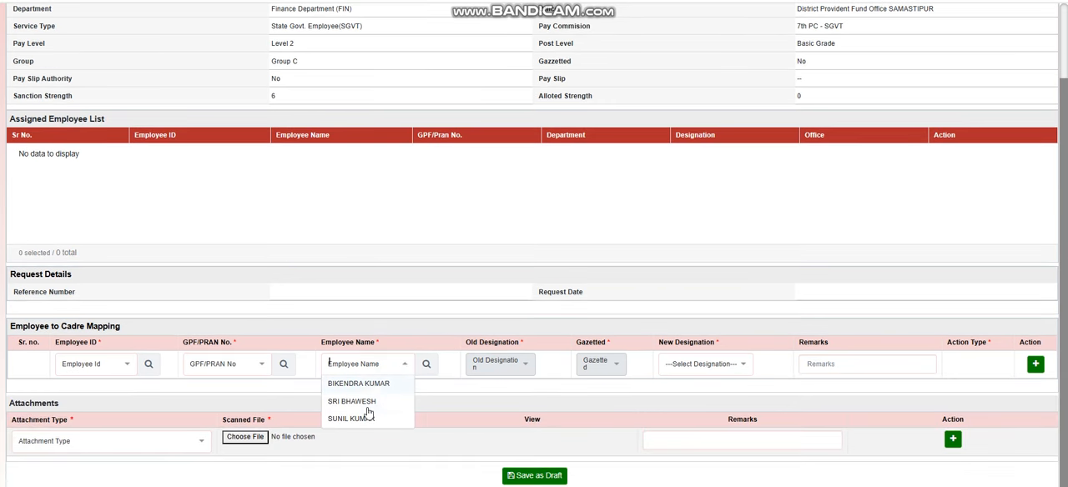
left_click(417, 230)
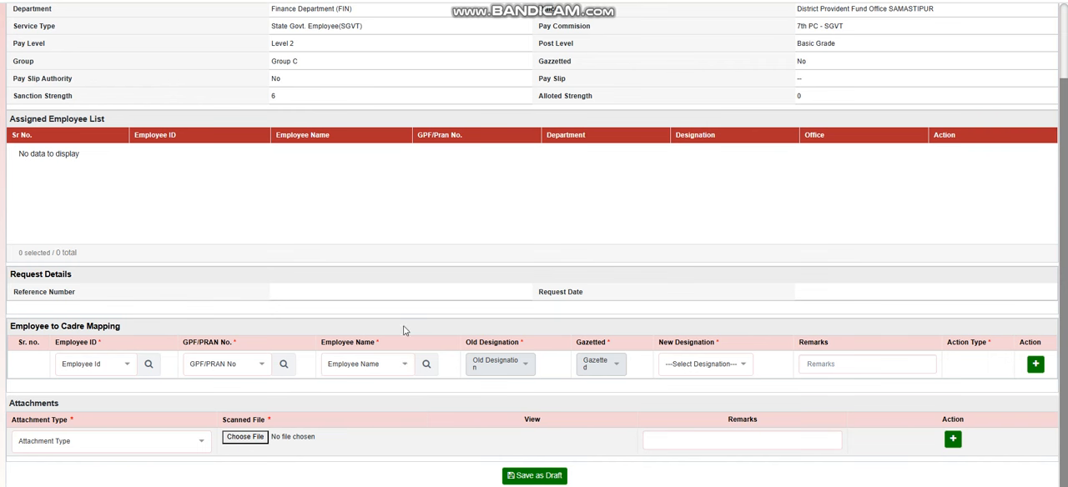
left_click(392, 365)
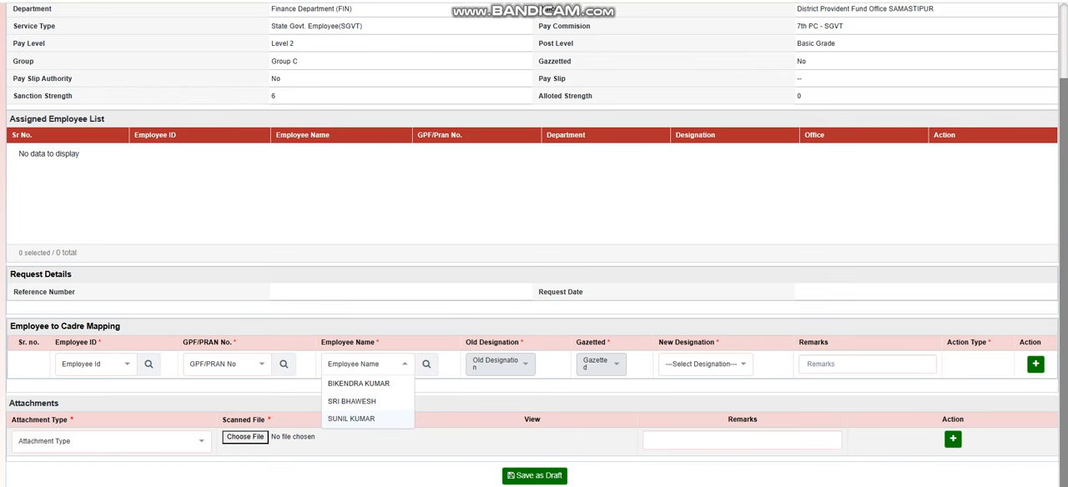
left_click(410, 226)
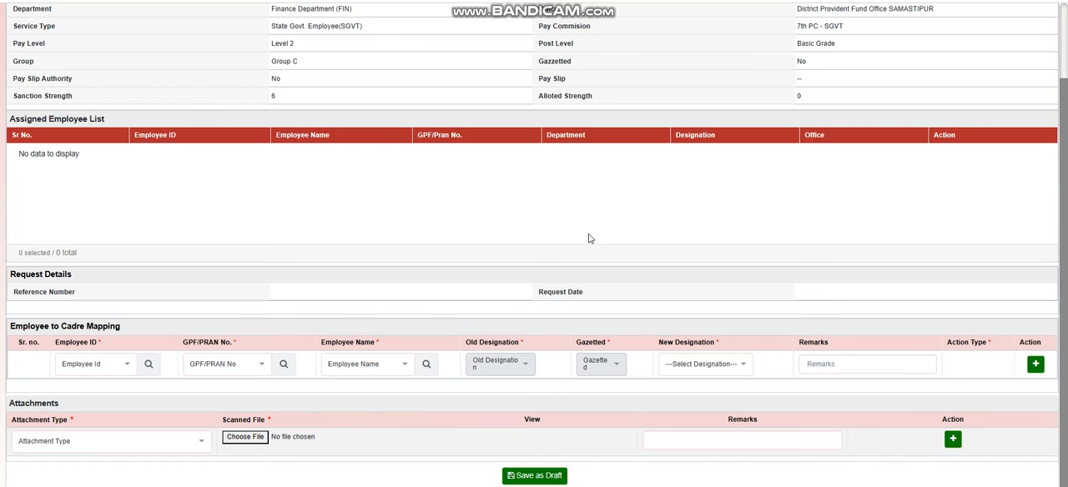
Choose the last employee offered, the existing Lower Division Clerk, as the employee for the cadre mapping.
scroll(573, 289, "up", 1)
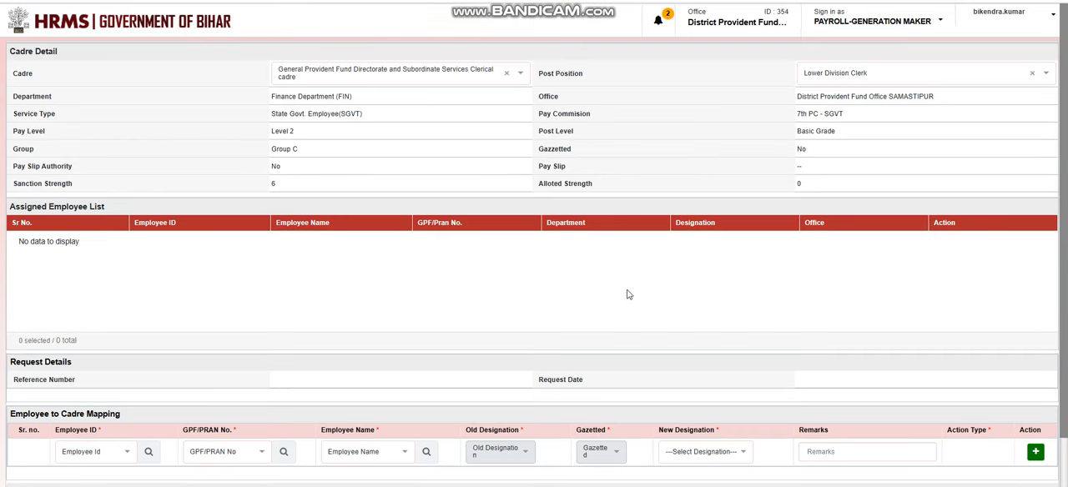
scroll(632, 295, "down", 1)
scroll(620, 292, "down", 1)
scroll(589, 291, "up", 1)
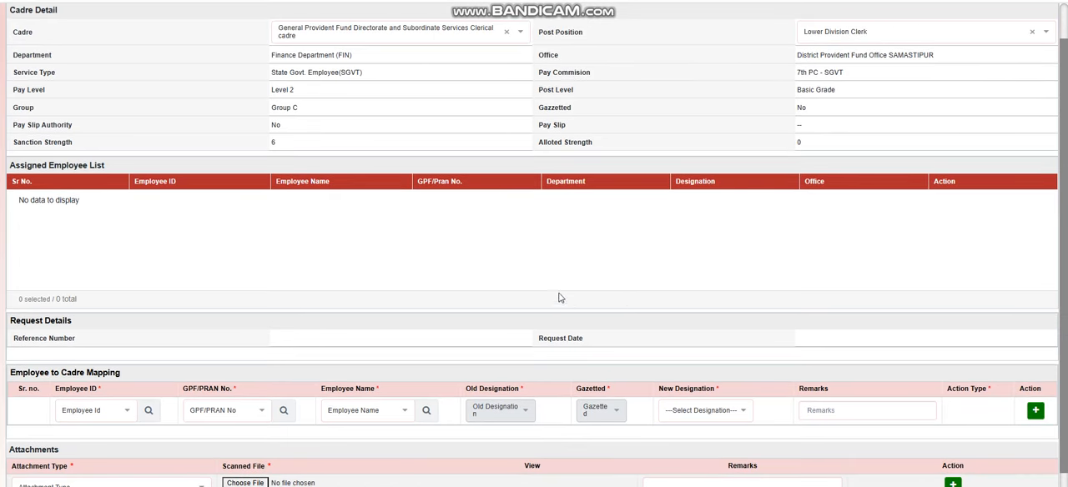
scroll(560, 294, "down", 1)
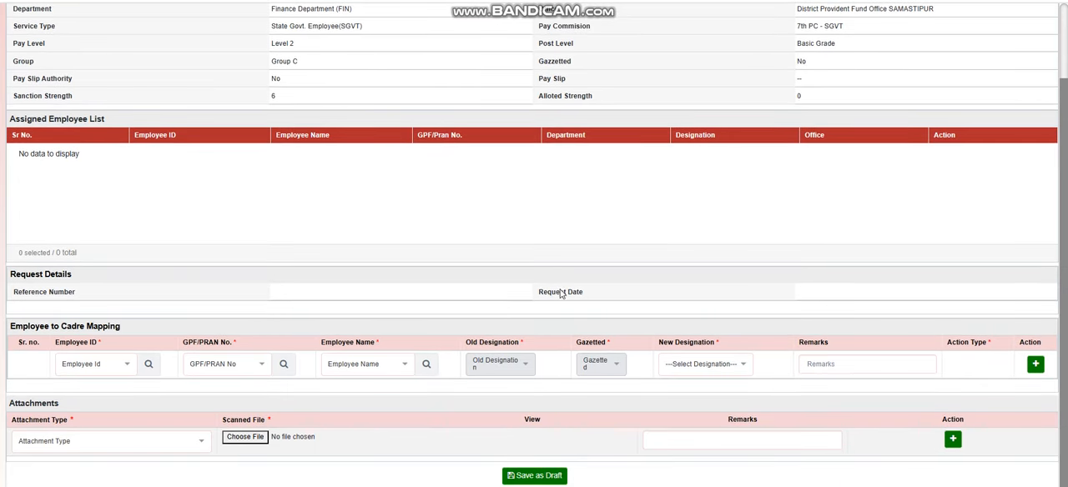
left_click(383, 369)
left_click(367, 420)
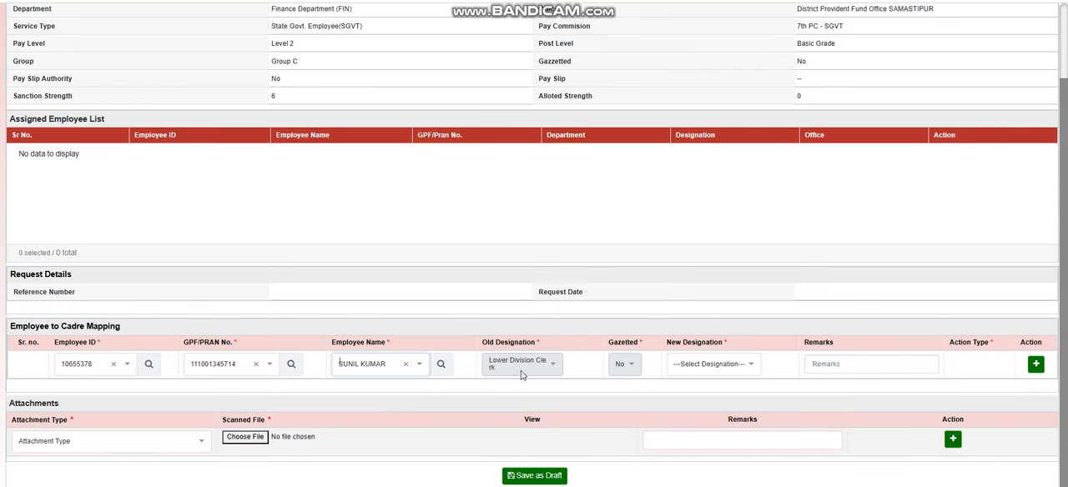
Set the employee's new designation to Lower Division Clerk, matching the selected post position.
left_click(706, 364)
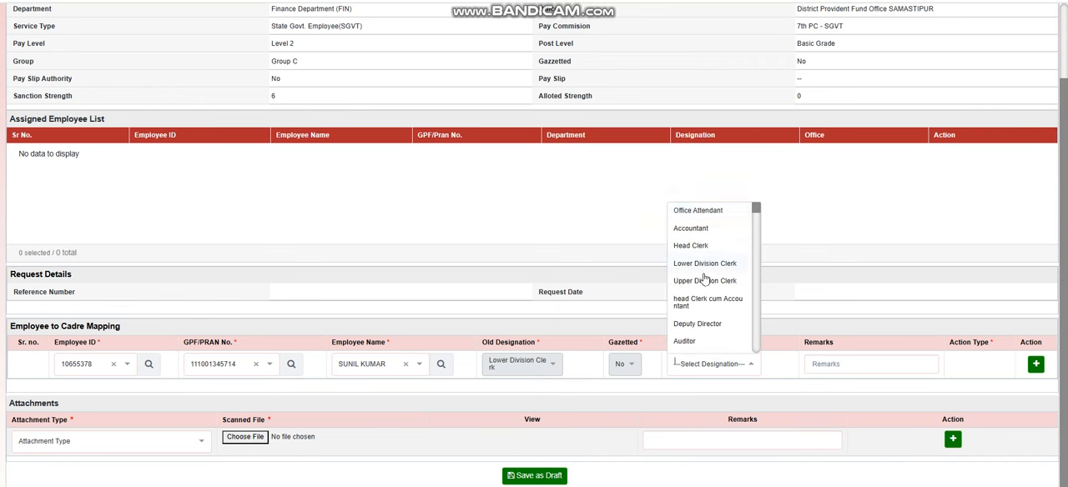
left_click(866, 207)
scroll(855, 264, "up", 2)
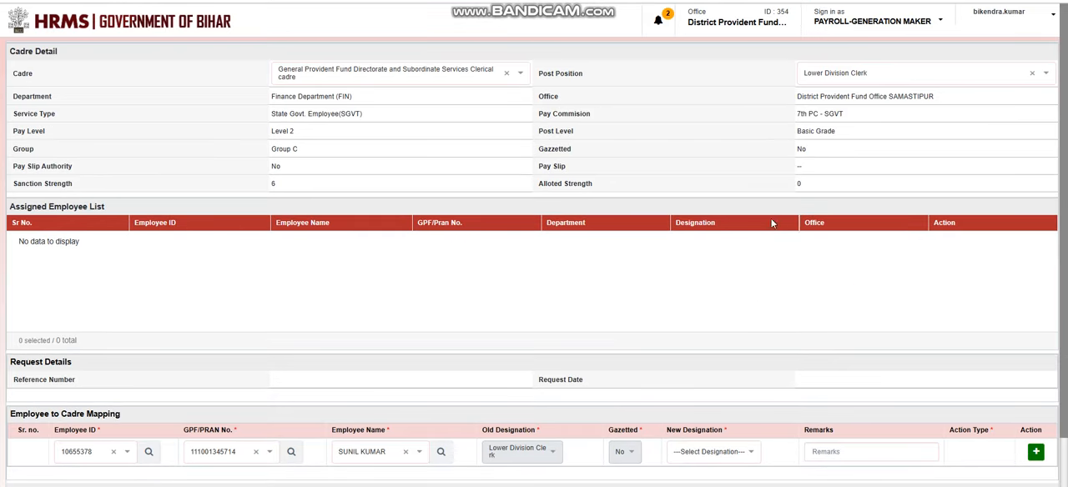
scroll(787, 268, "down", 1)
scroll(787, 267, "down", 1)
left_click(711, 367)
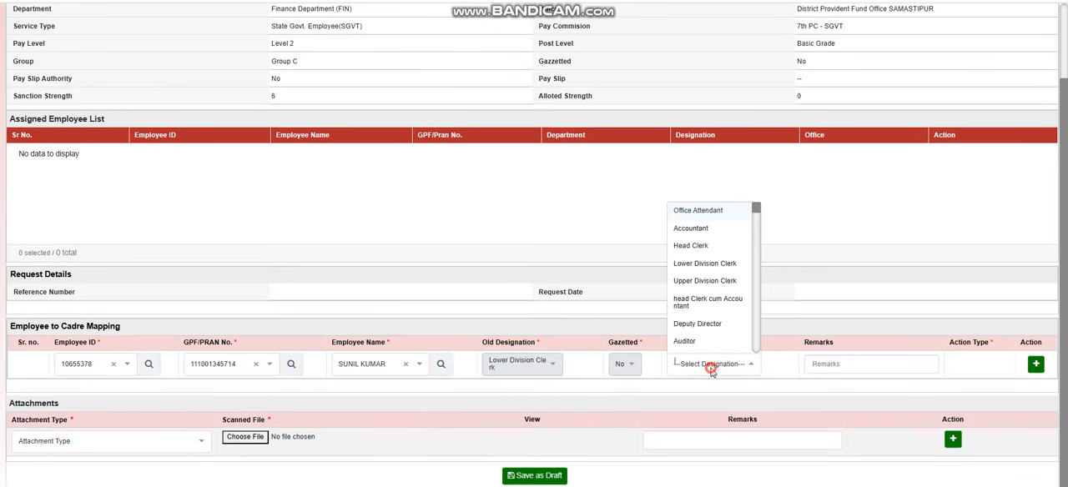
left_click(711, 265)
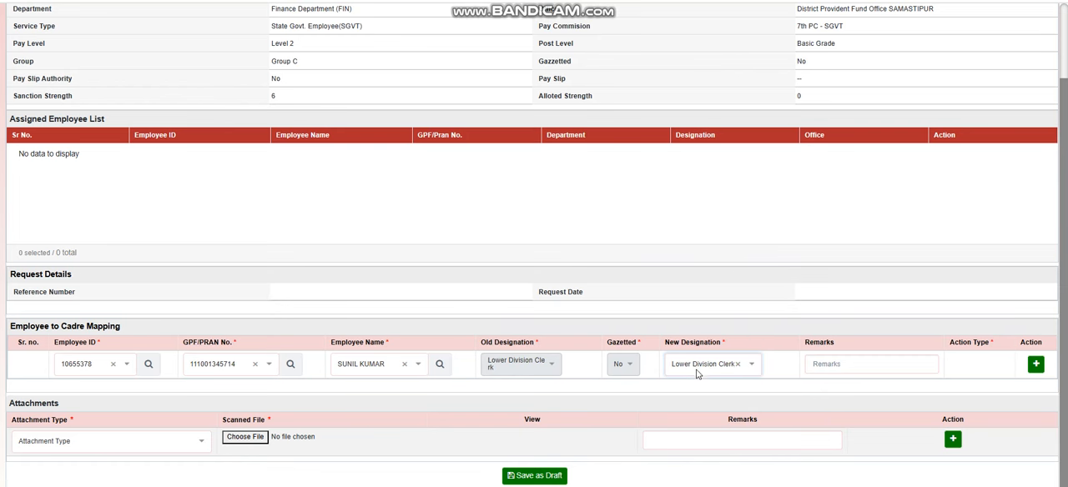
Add the completed employee row to the Employee to Cadre Mapping list.
scroll(438, 122, "up", 1)
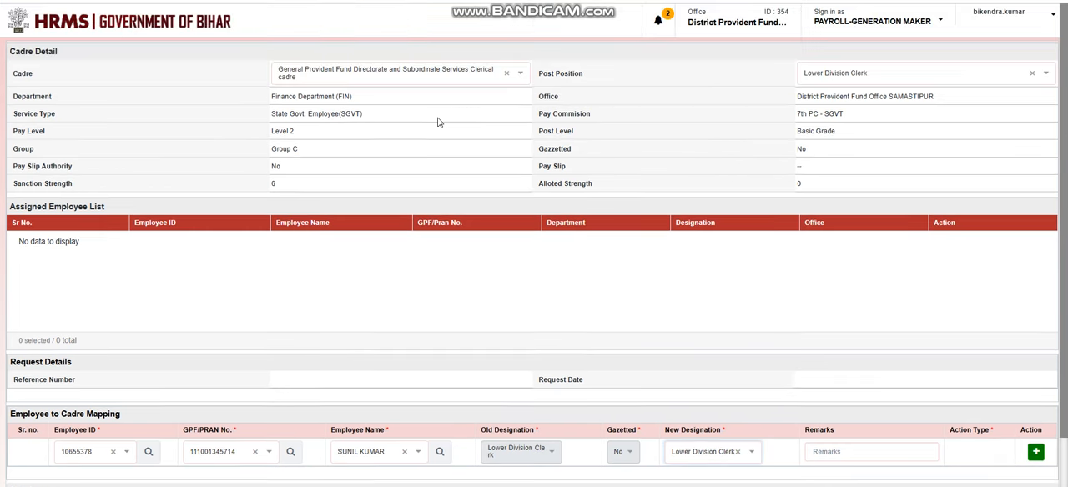
scroll(640, 226, "down", 1)
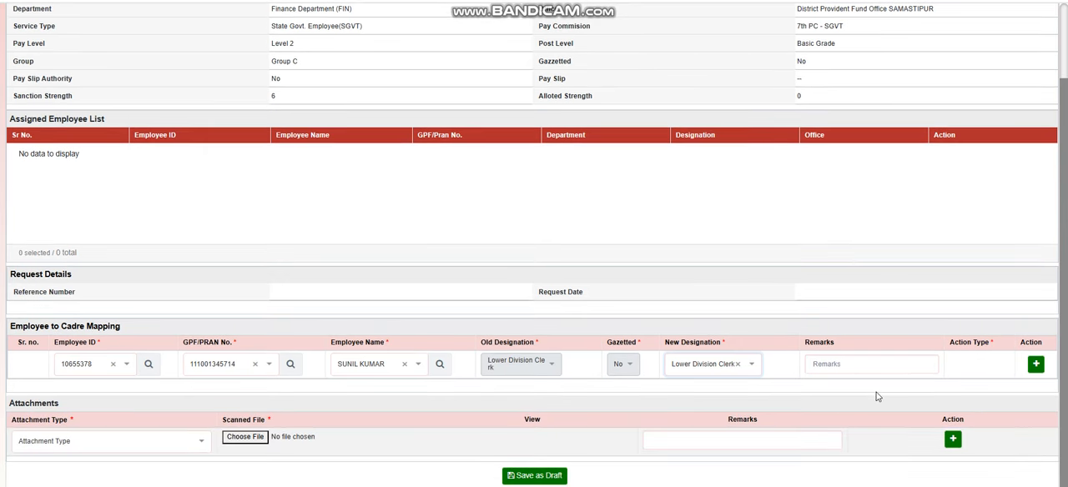
left_click(1035, 365)
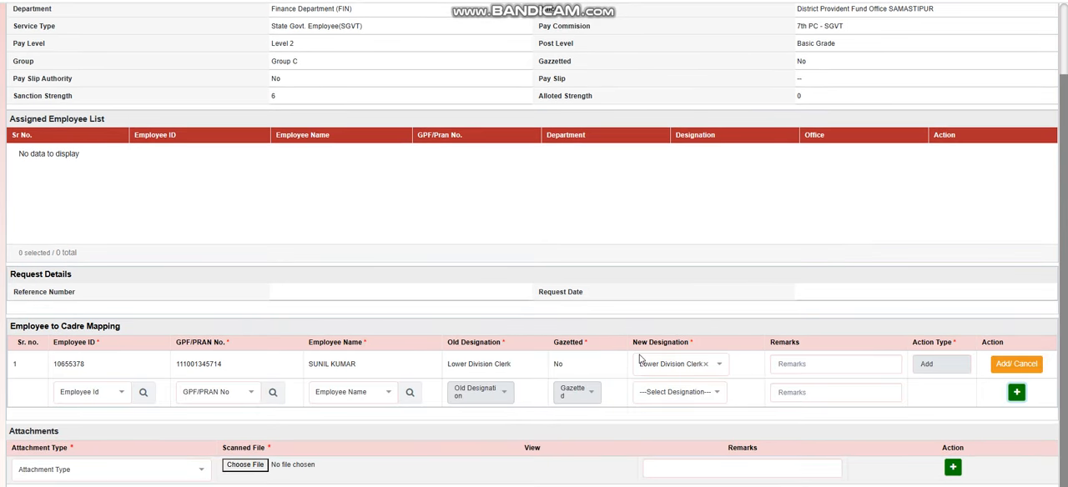
Review the added employee row against the cadre, post position and strength details before saving.
scroll(825, 350, "down", 1)
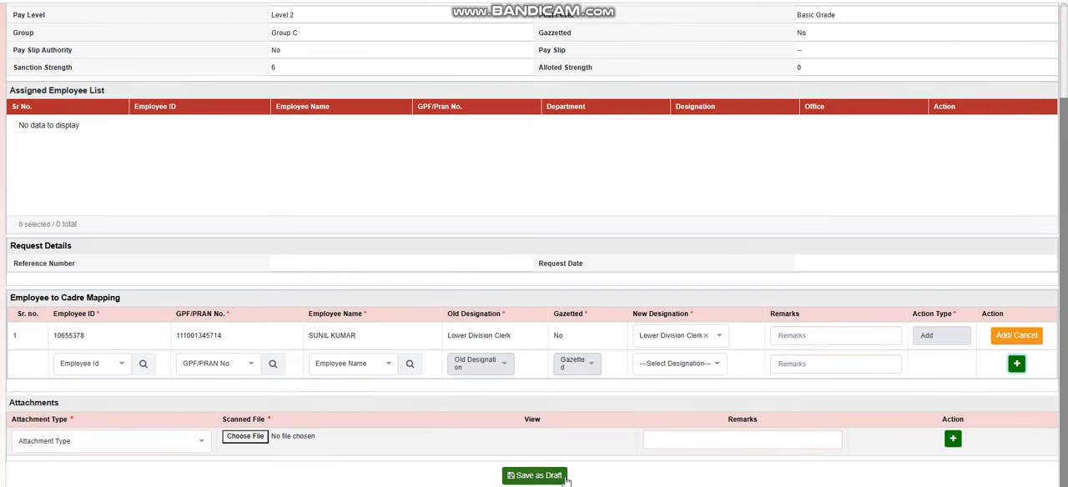
scroll(714, 334, "up", 3)
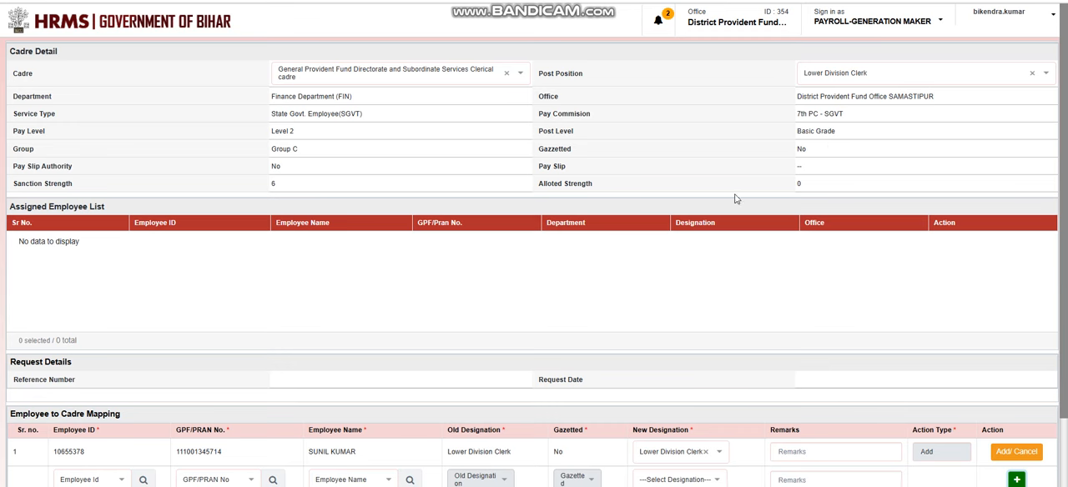
scroll(699, 273, "down", 2)
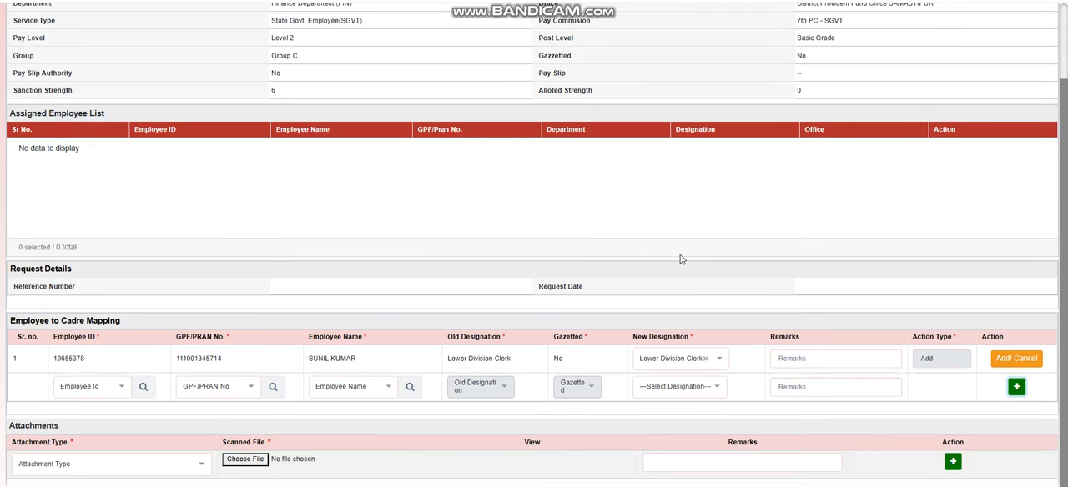
scroll(772, 301, "up", 2)
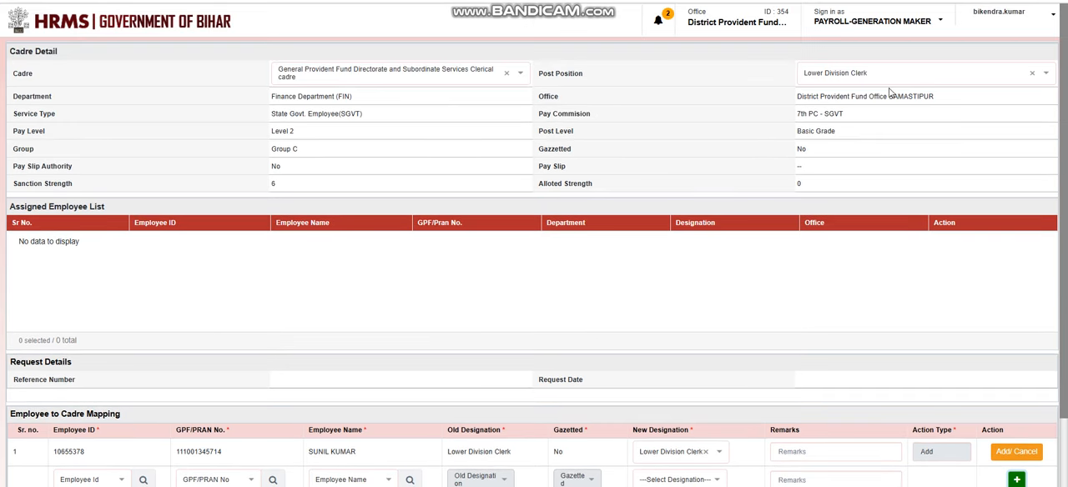
Change the post position to Upper Division Clerk and choose the last listed employee, the Lower Division Clerk, for the cadre mapping.
left_click(870, 73)
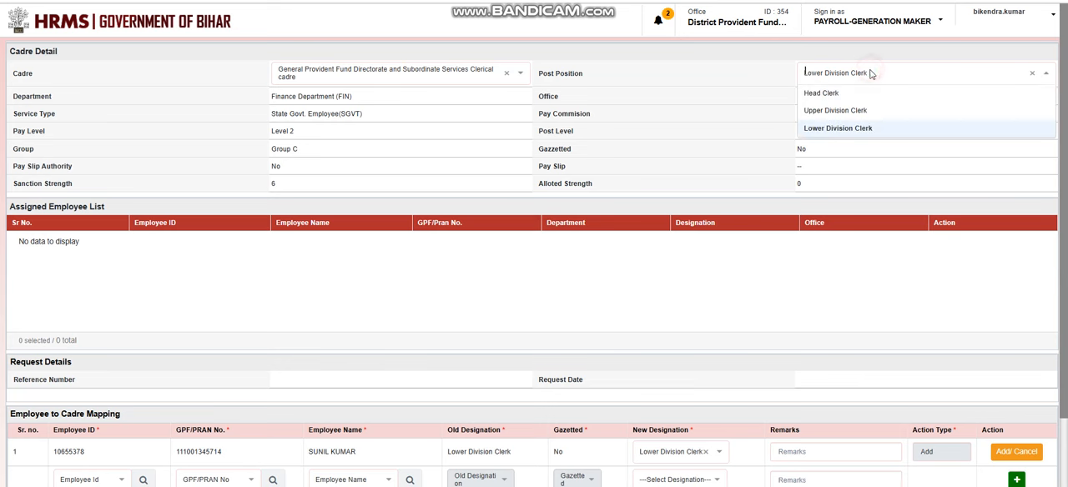
left_click(853, 111)
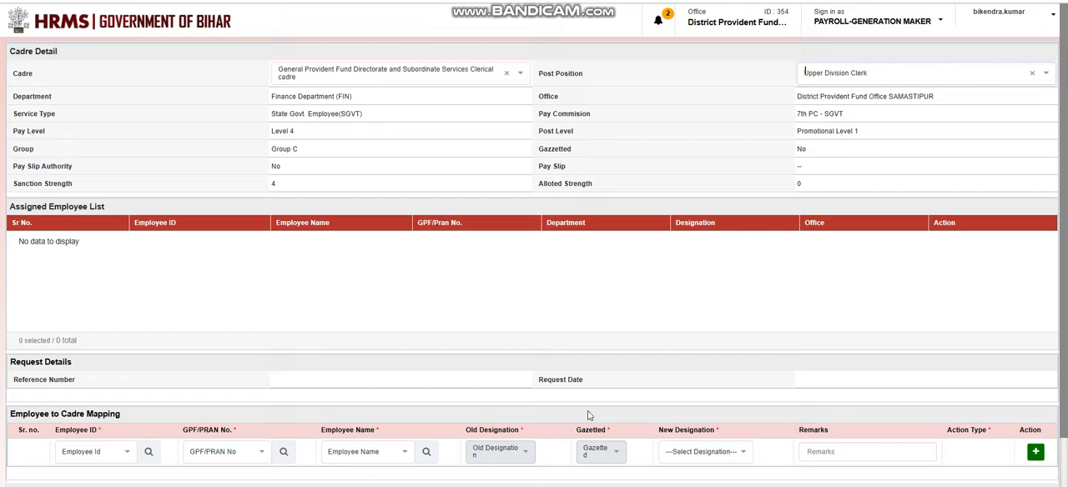
scroll(588, 415, "down", 1)
left_click(380, 365)
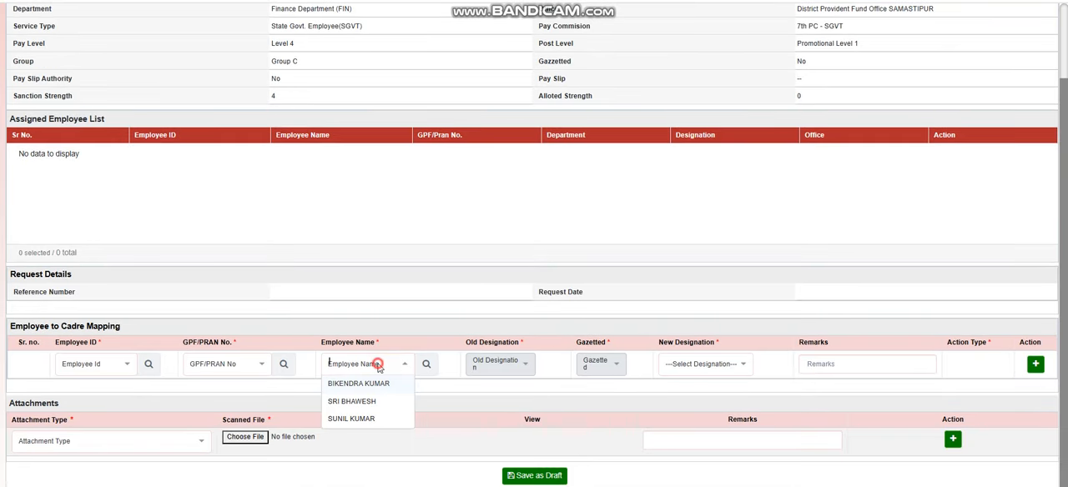
left_click(351, 419)
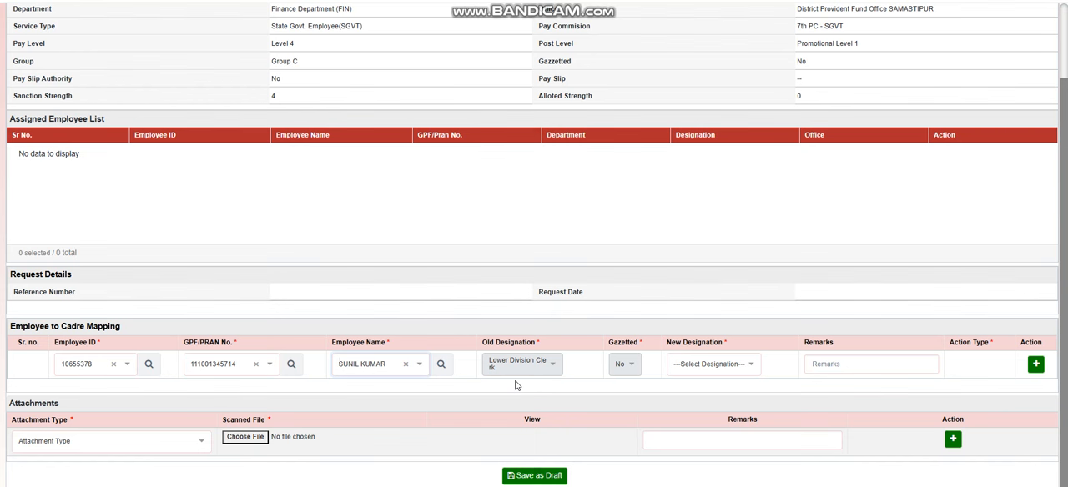
Set the employee's new designation to Upper Division Clerk in the Employee to Cadre Mapping row, leaving the remarks blank.
left_click(708, 364)
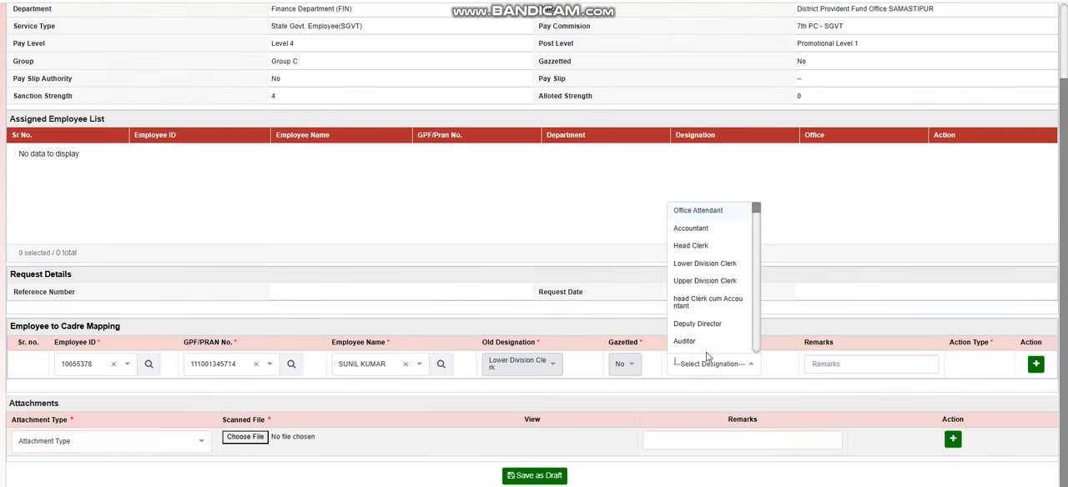
left_click(706, 282)
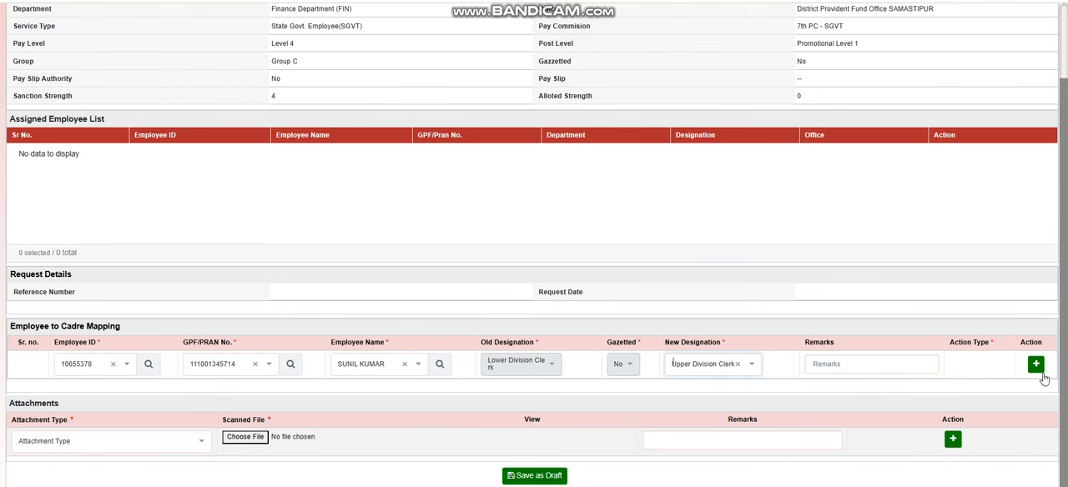
left_click(840, 368)
Review the unsaved employee mapping row against the cadre details, sanctioned strength and available post positions.
scroll(821, 236, "up", 2)
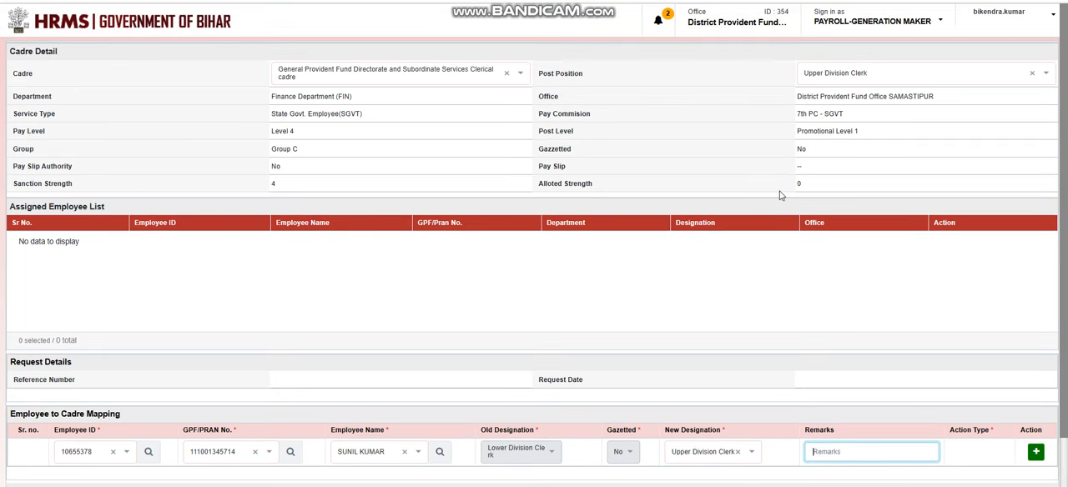
scroll(751, 392, "down", 2)
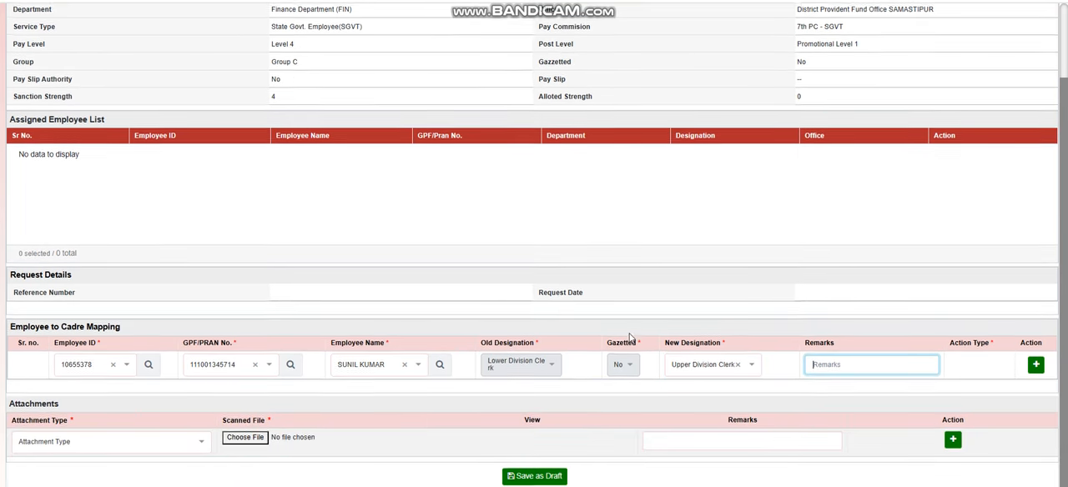
scroll(661, 378, "up", 2)
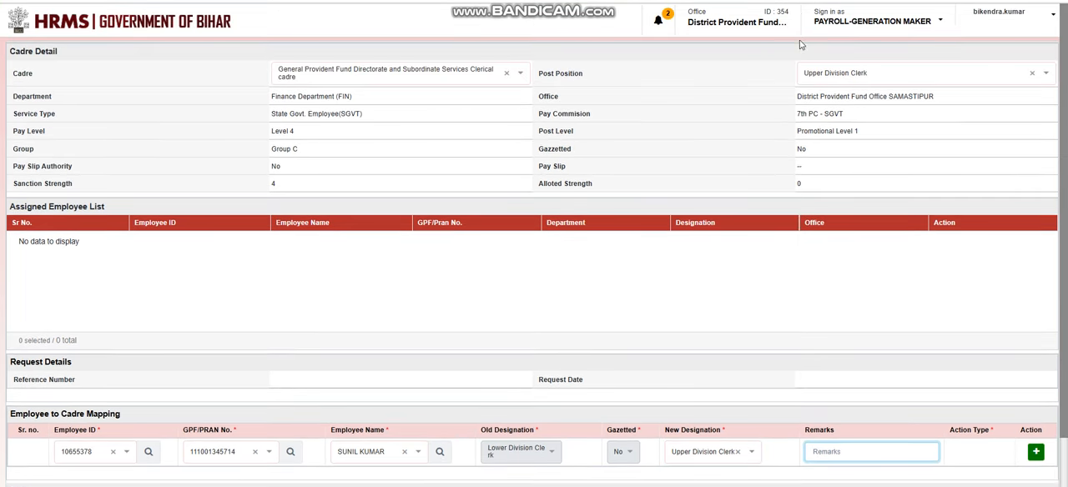
left_click(857, 76)
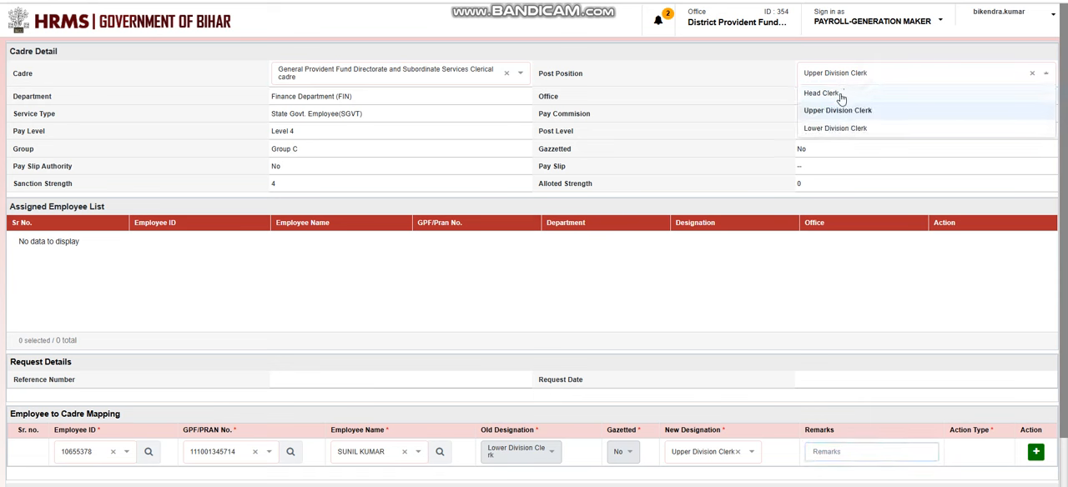
scroll(443, 393, "down", 2)
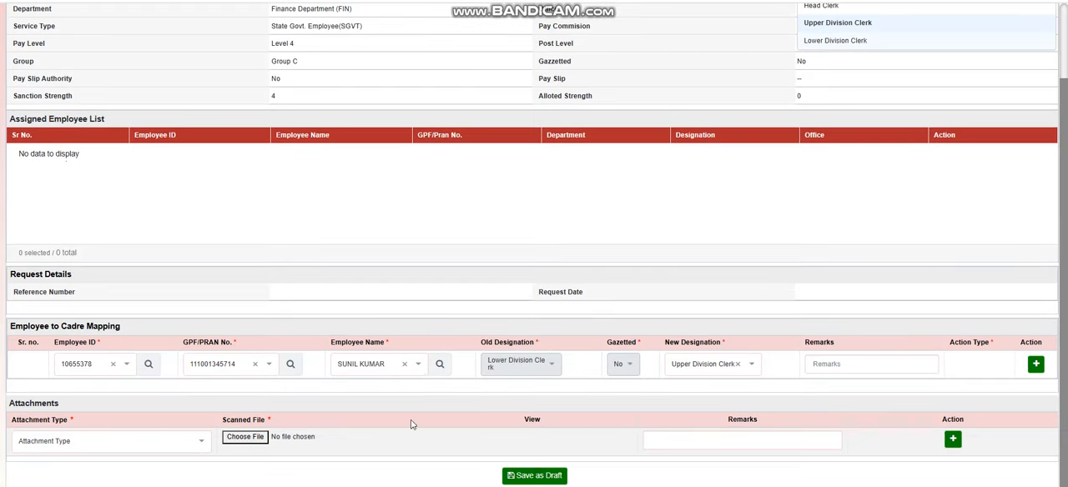
left_click(395, 373)
left_click(641, 210)
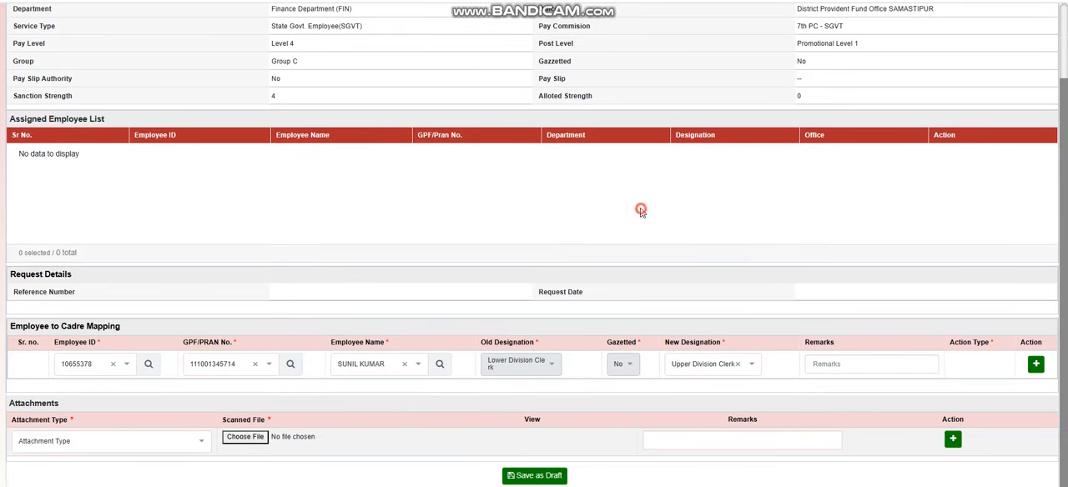
scroll(665, 317, "up", 2)
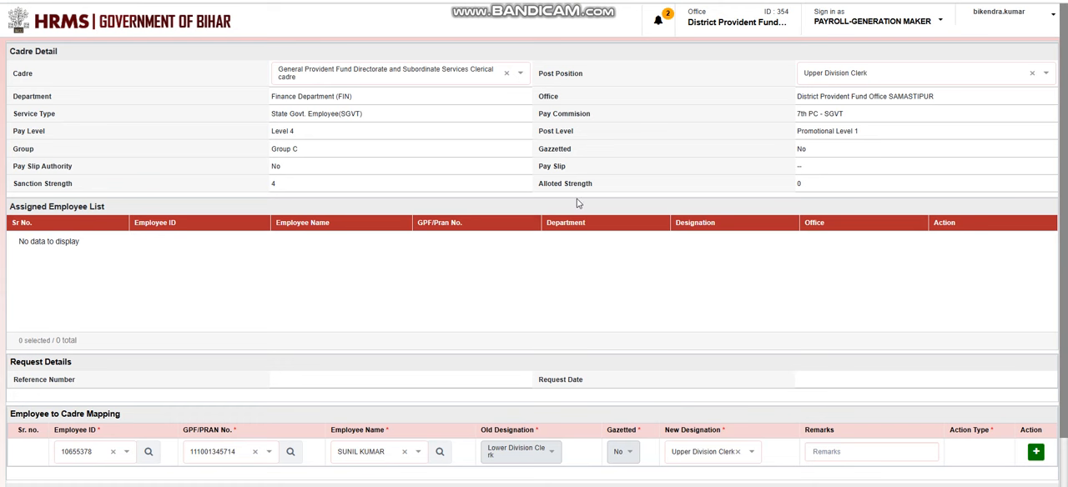
scroll(549, 342, "down", 1)
scroll(548, 342, "down", 1)
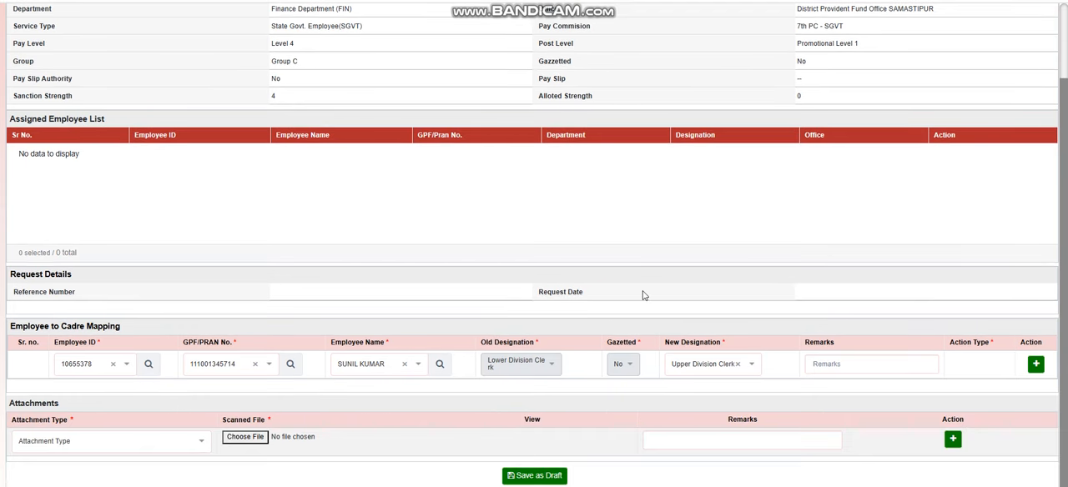
scroll(568, 317, "up", 1)
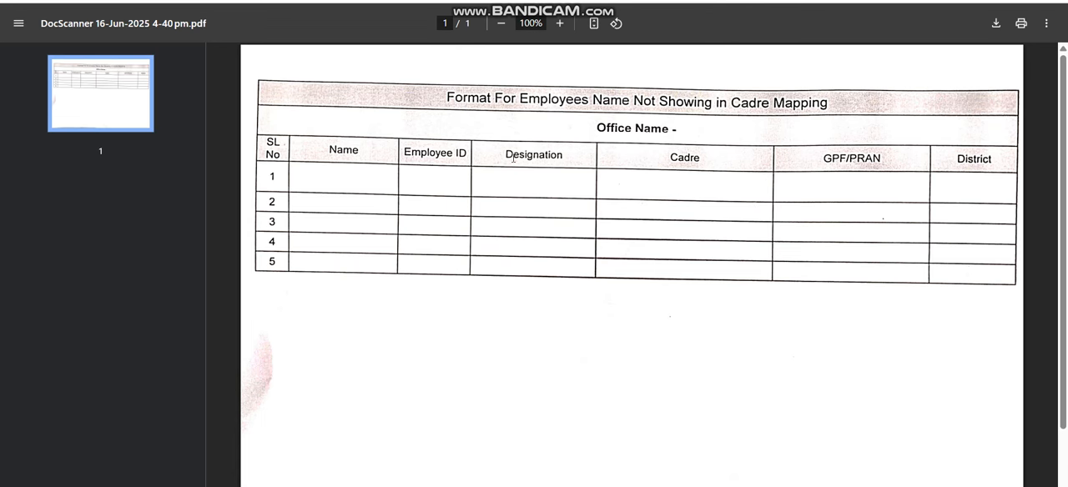
Switch from the PDF format for employees missing in cadre mapping back to the HRMS form and review its cadre and employee entries.
key("ctrl+Tab")
scroll(487, 388, "down", 3)
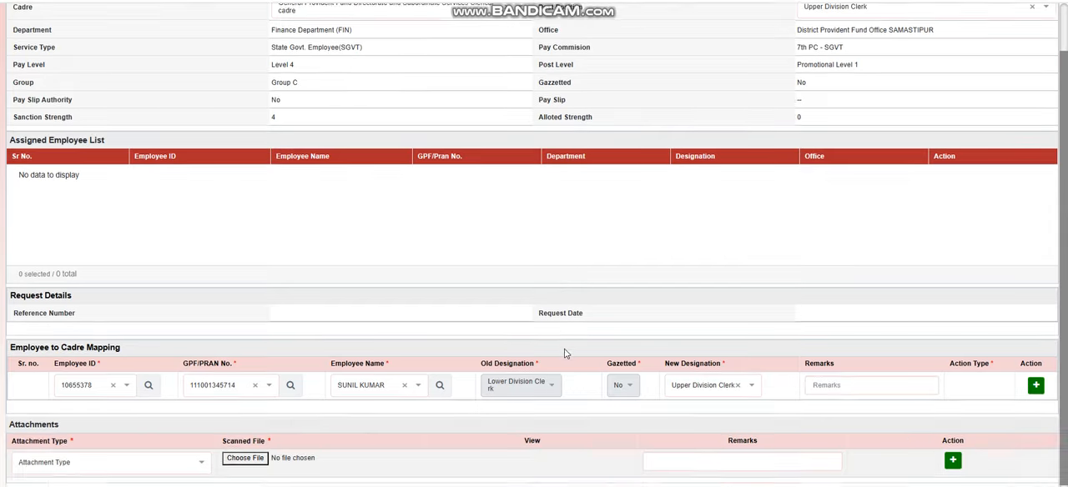
scroll(410, 329, "up", 3)
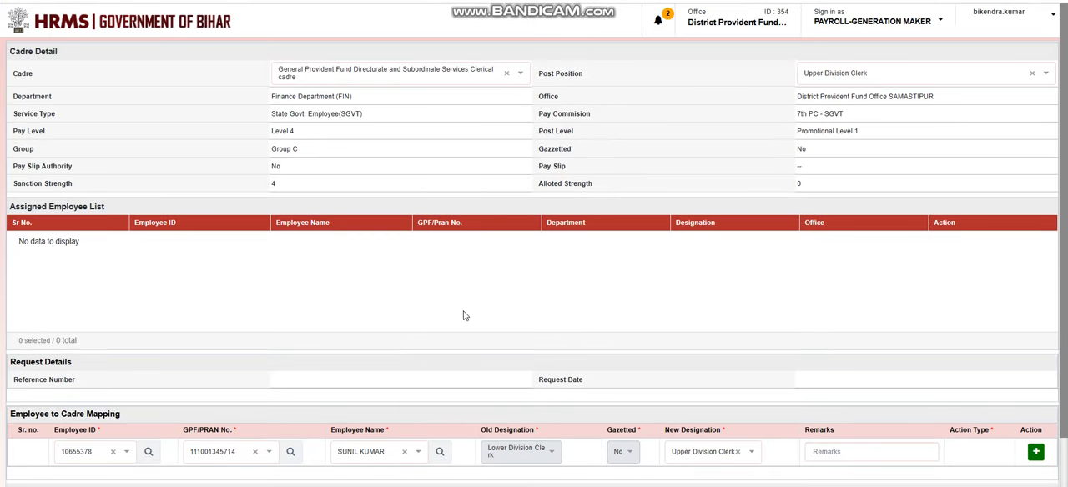
scroll(544, 353, "down", 2)
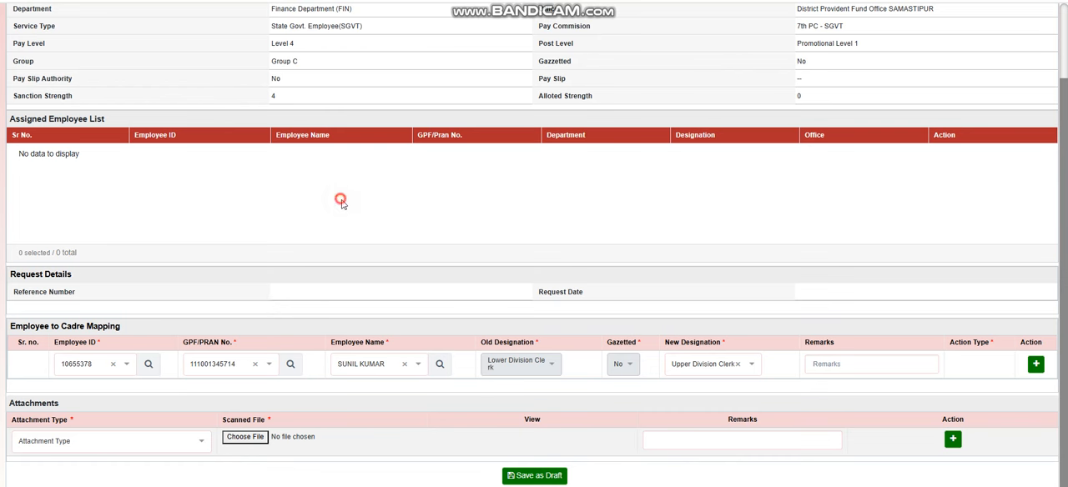
scroll(724, 329, "up", 2)
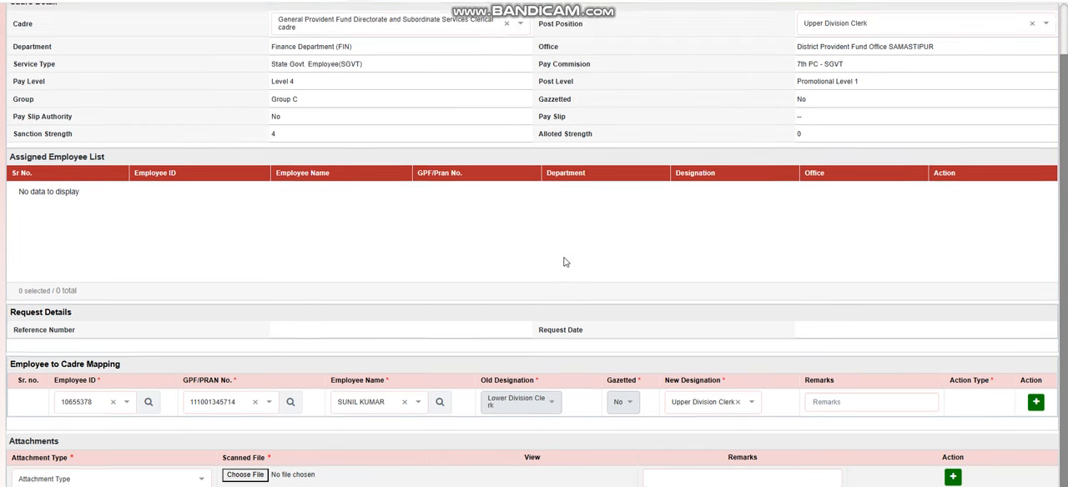
scroll(784, 295, "down", 2)
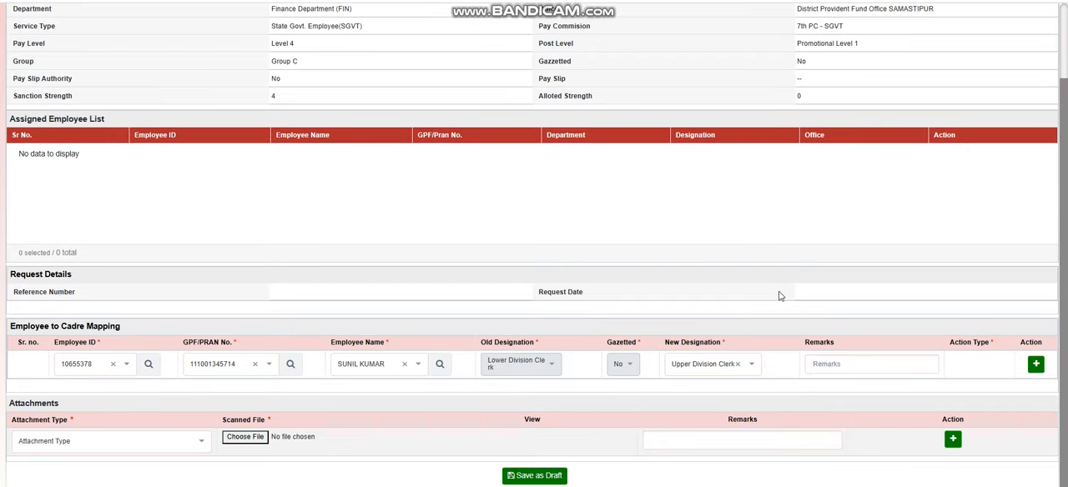
scroll(554, 143, "up", 2)
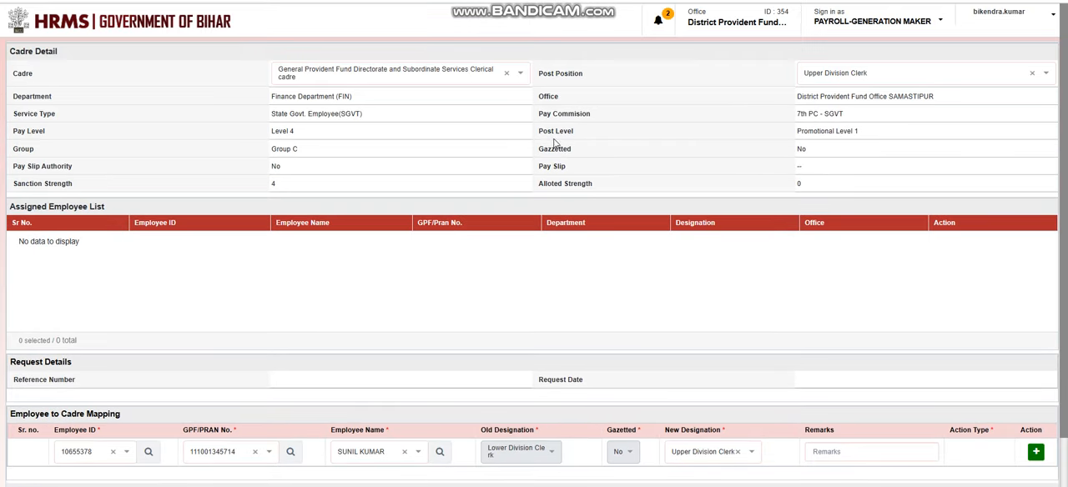
Return to the HRMS home page and find the Cadre/Post to Employee Mapping option under Cadre Management.
left_click(173, 22)
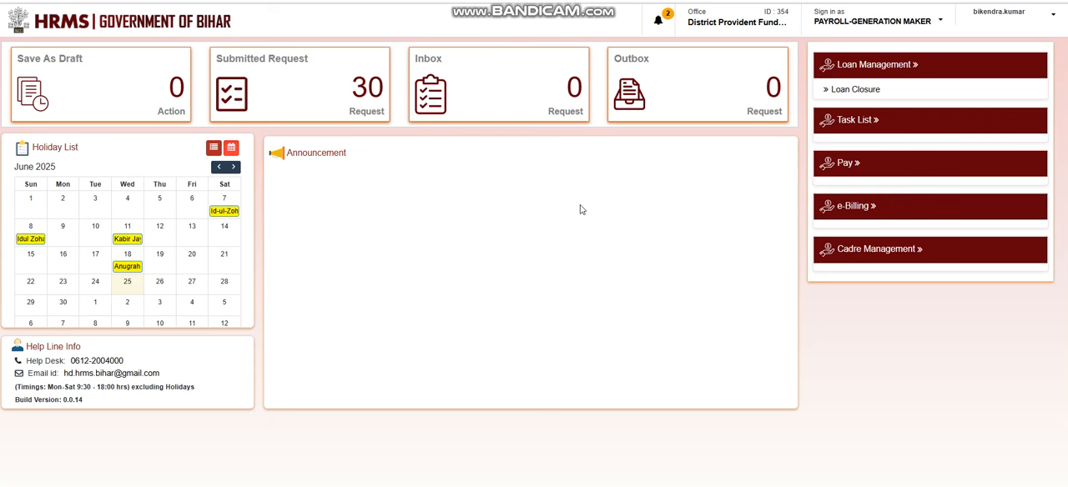
left_click(876, 67)
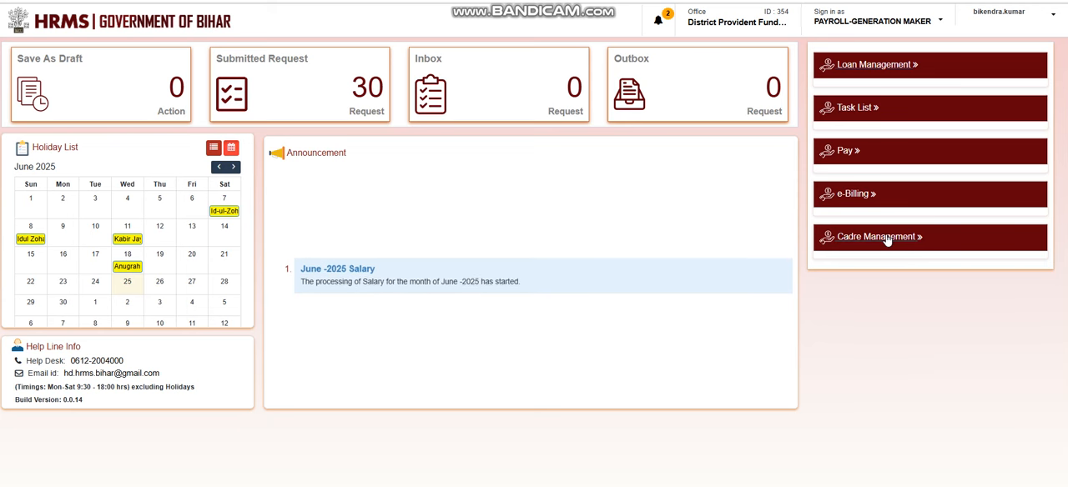
left_click(851, 245)
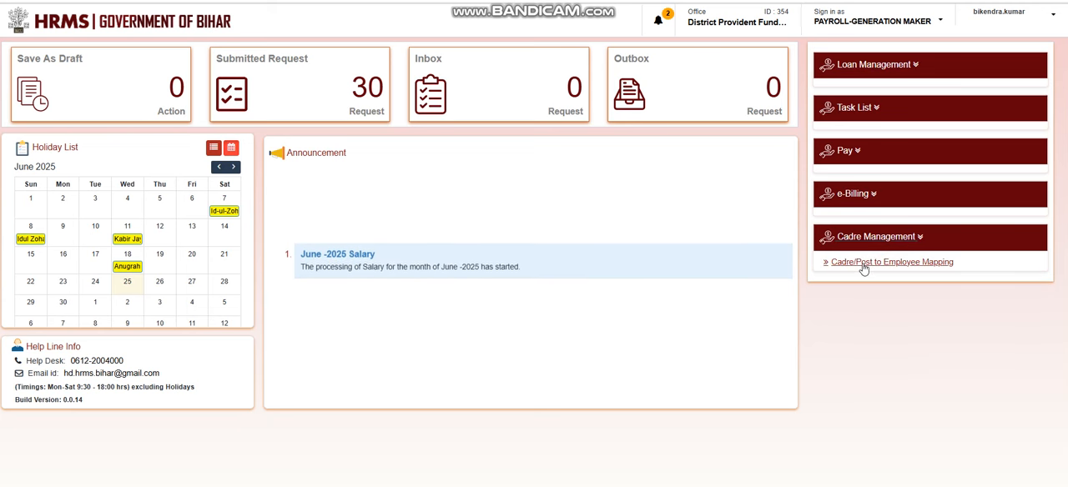
left_click(176, 25)
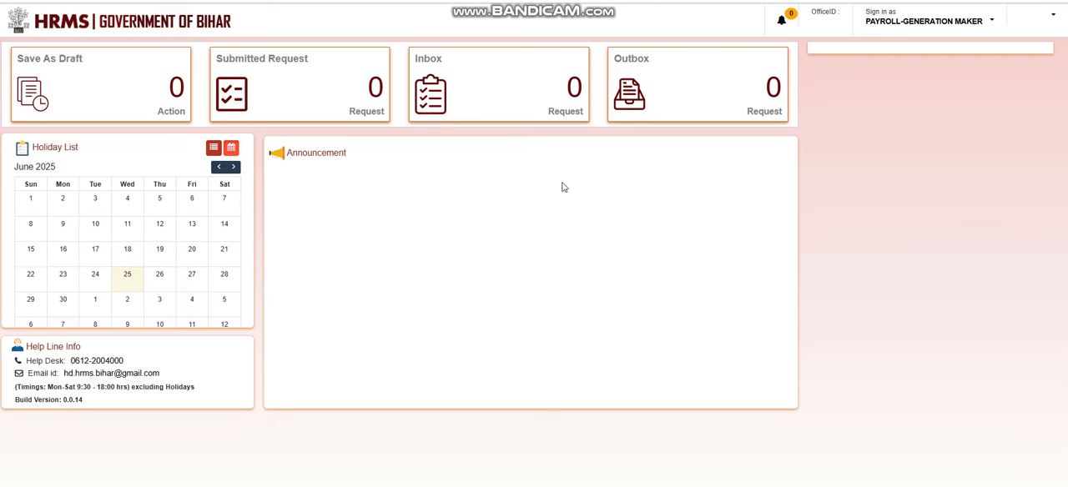
left_click(877, 255)
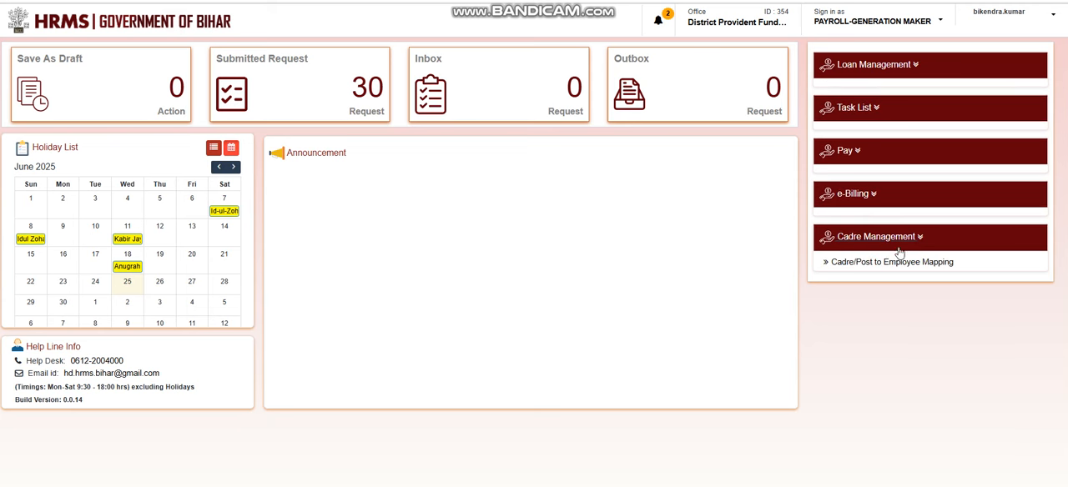
left_click(896, 264)
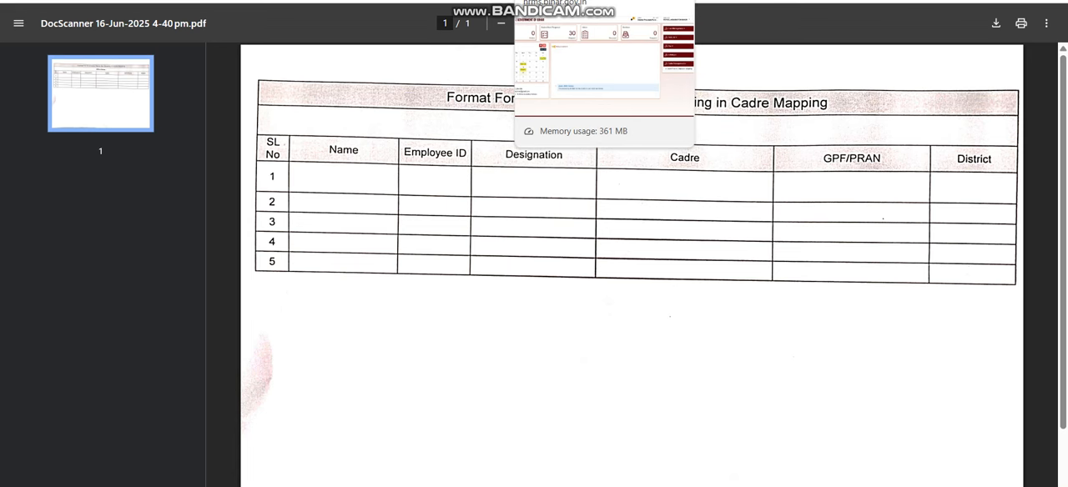
Switch from the blank PDF format back to the HRMS portal and reload its home page.
left_click(576, 1)
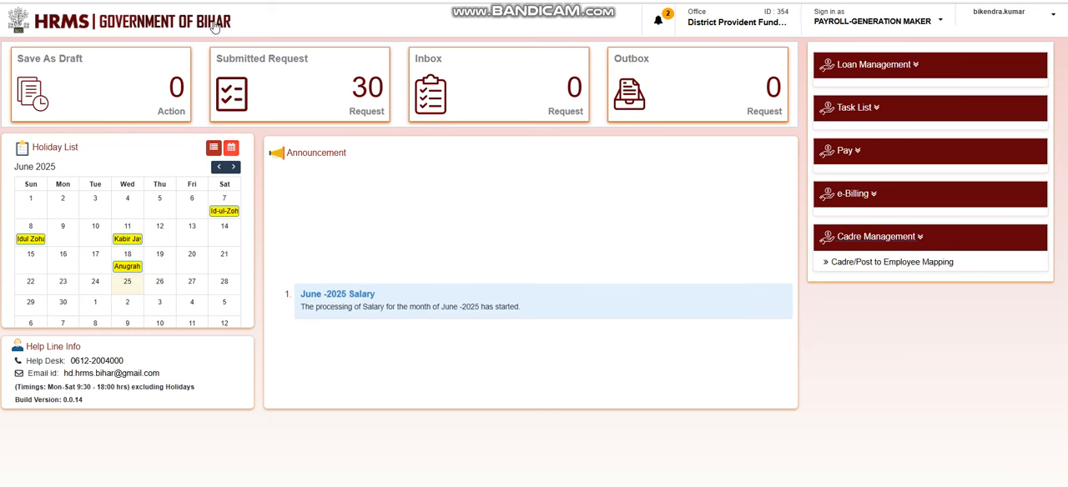
key("F5")
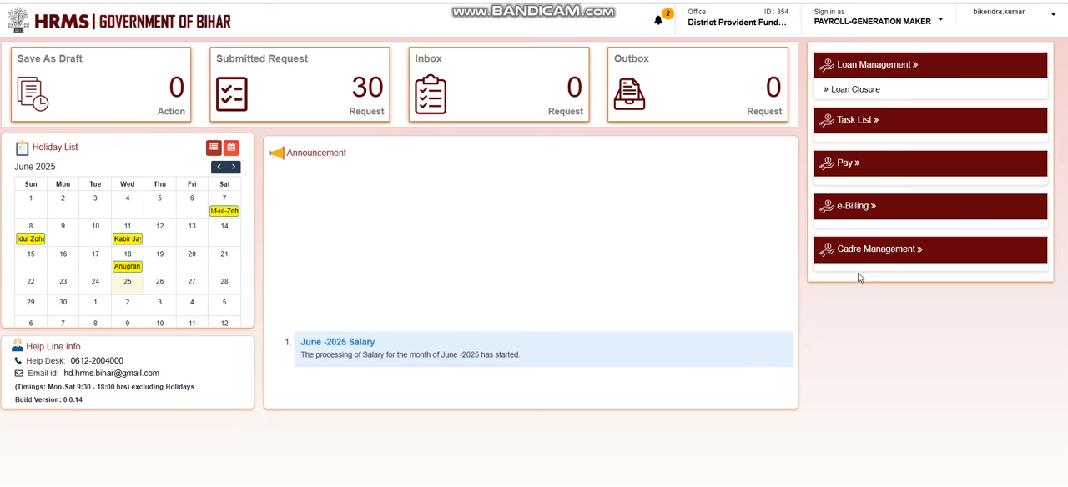
left_click(197, 20)
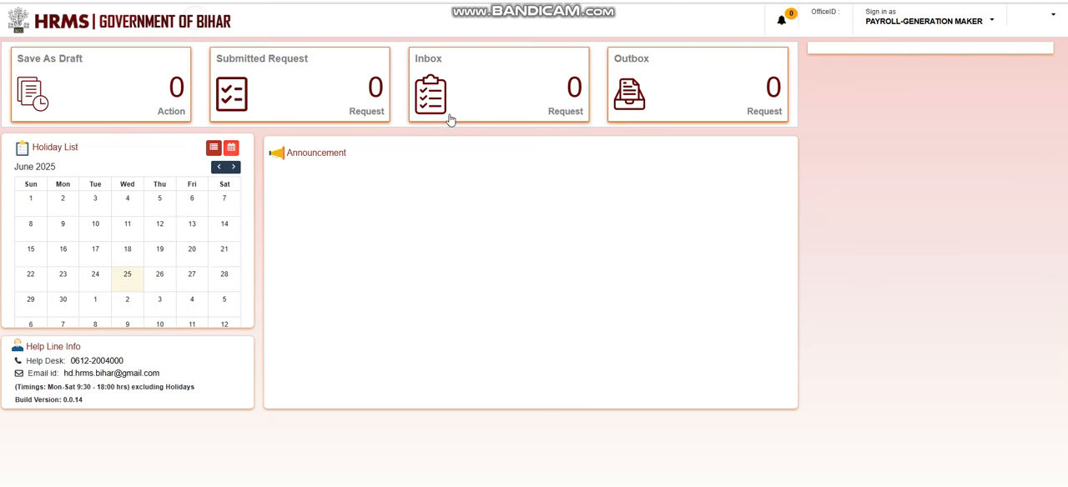